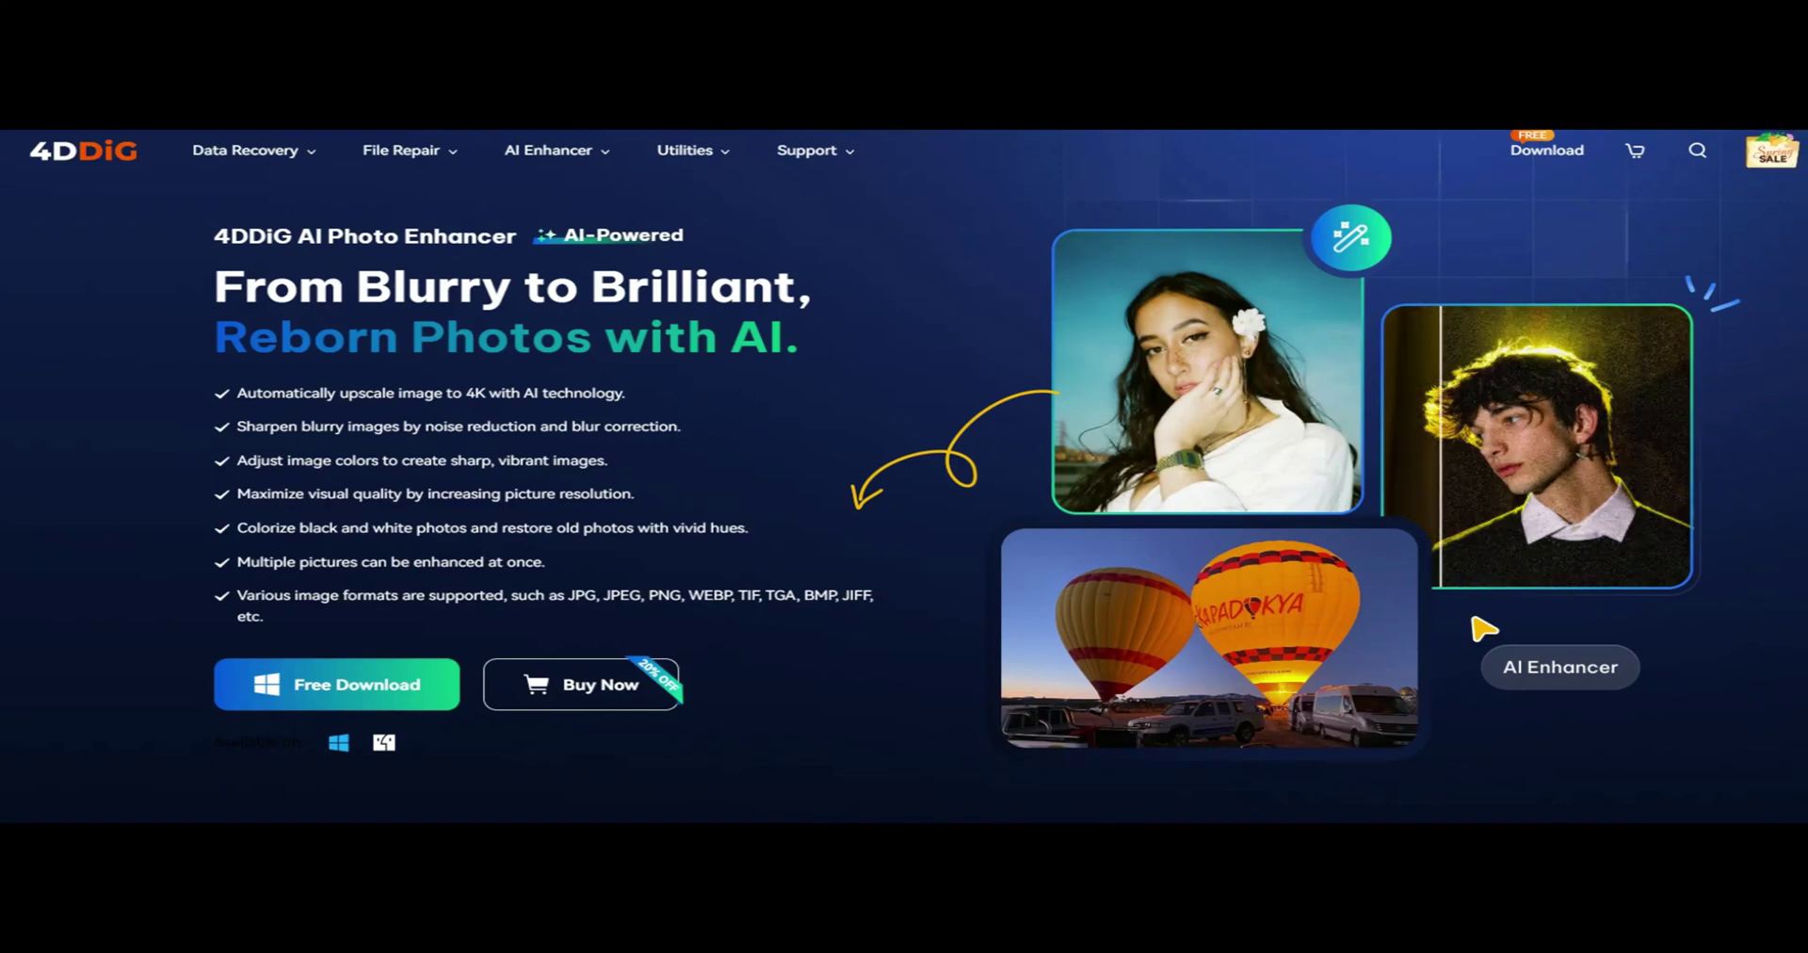
Scroll the AI Photo Enhancer page past its features, models, steps and tips to the FAQs.
scroll(904, 471, "down", 2)
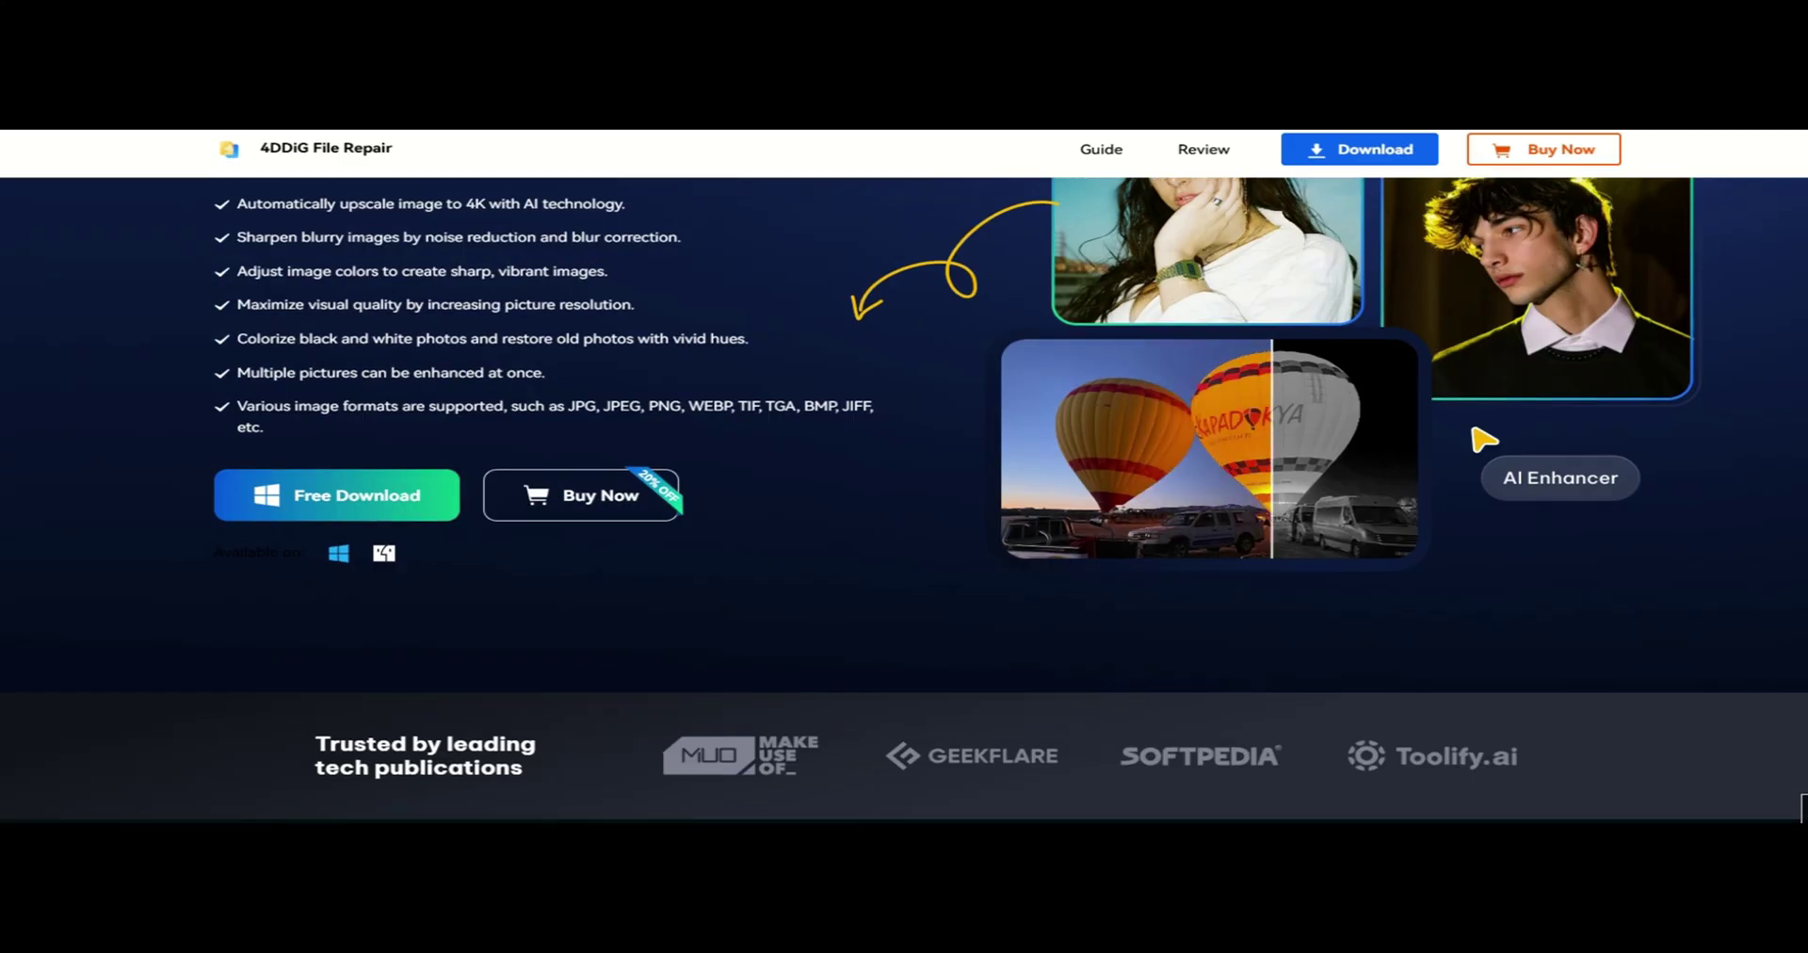
scroll(905, 499, "down", 6)
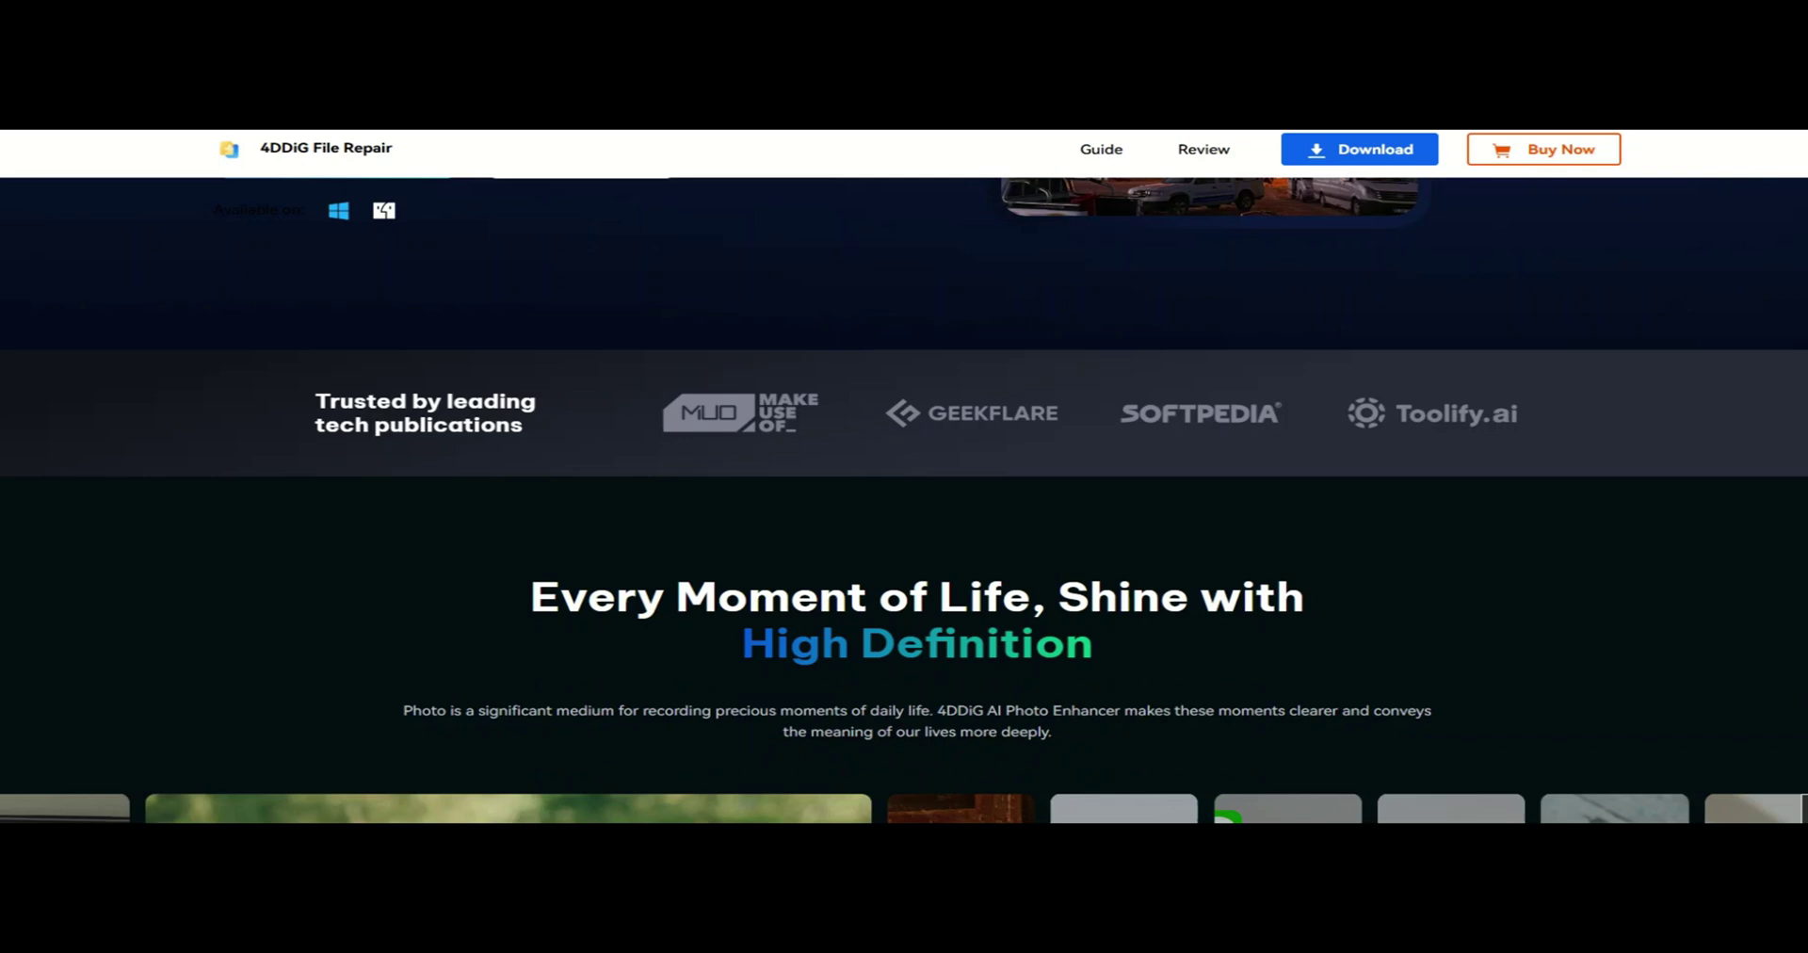
scroll(904, 499, "down", 6)
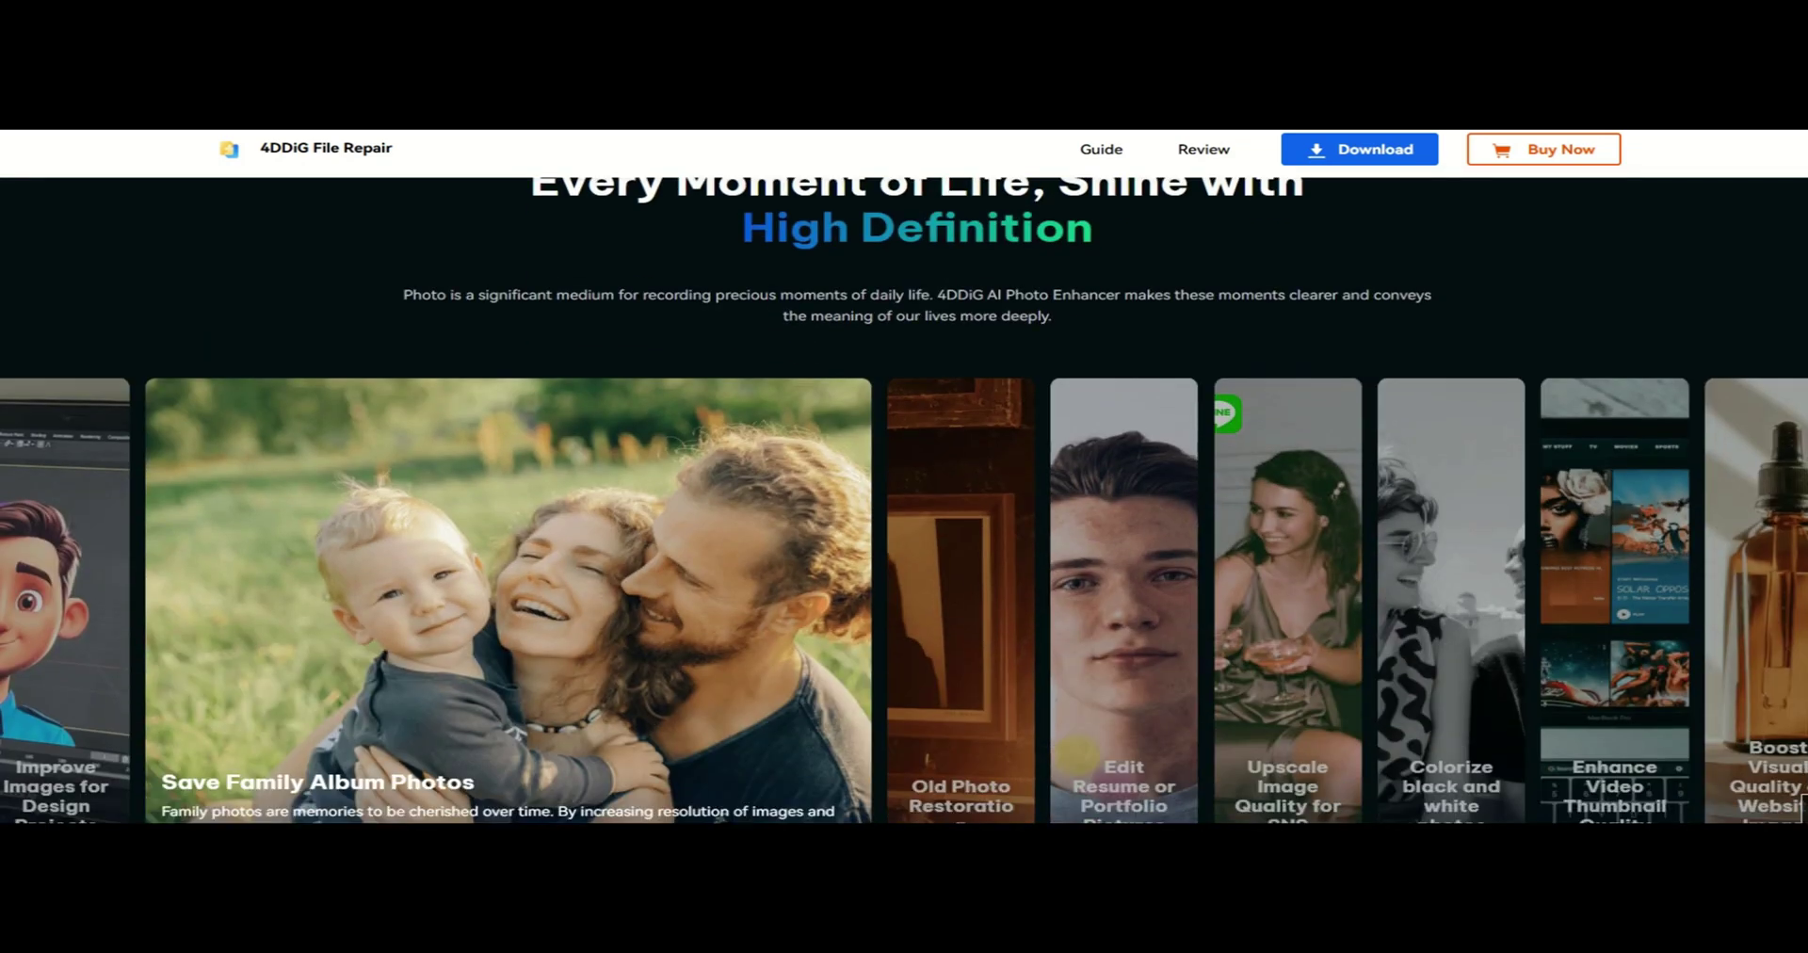
scroll(904, 499, "down", 4)
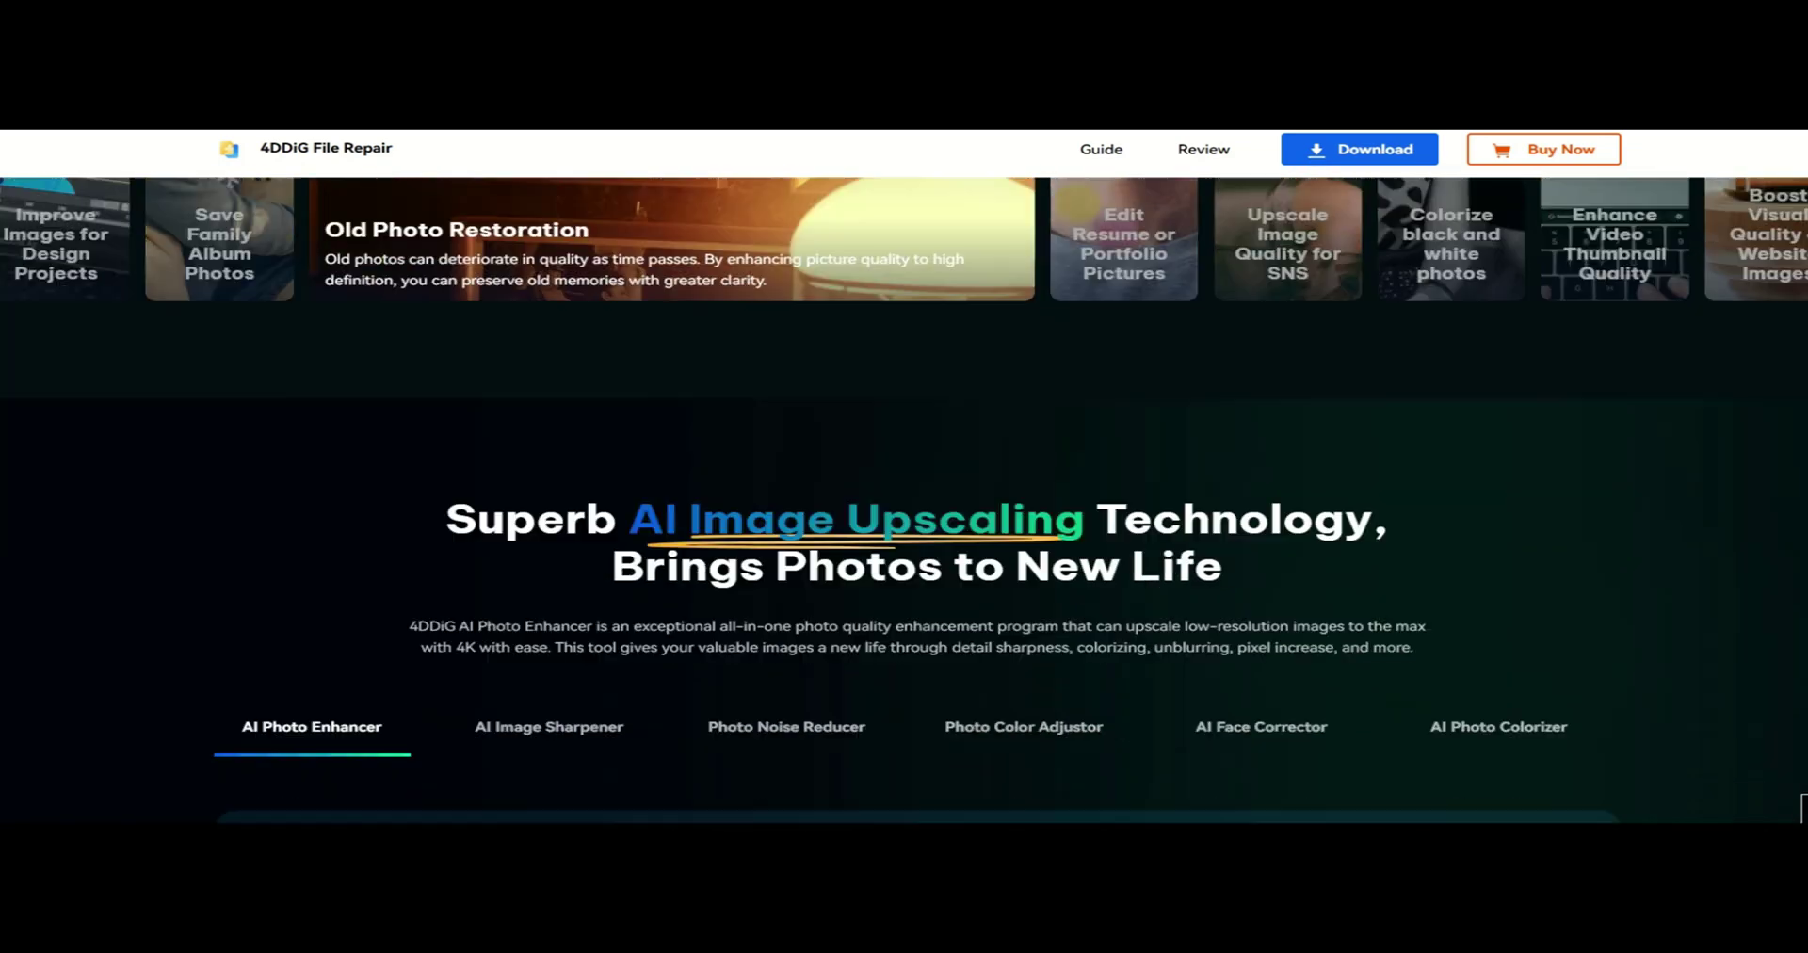
scroll(904, 499, "down", 2)
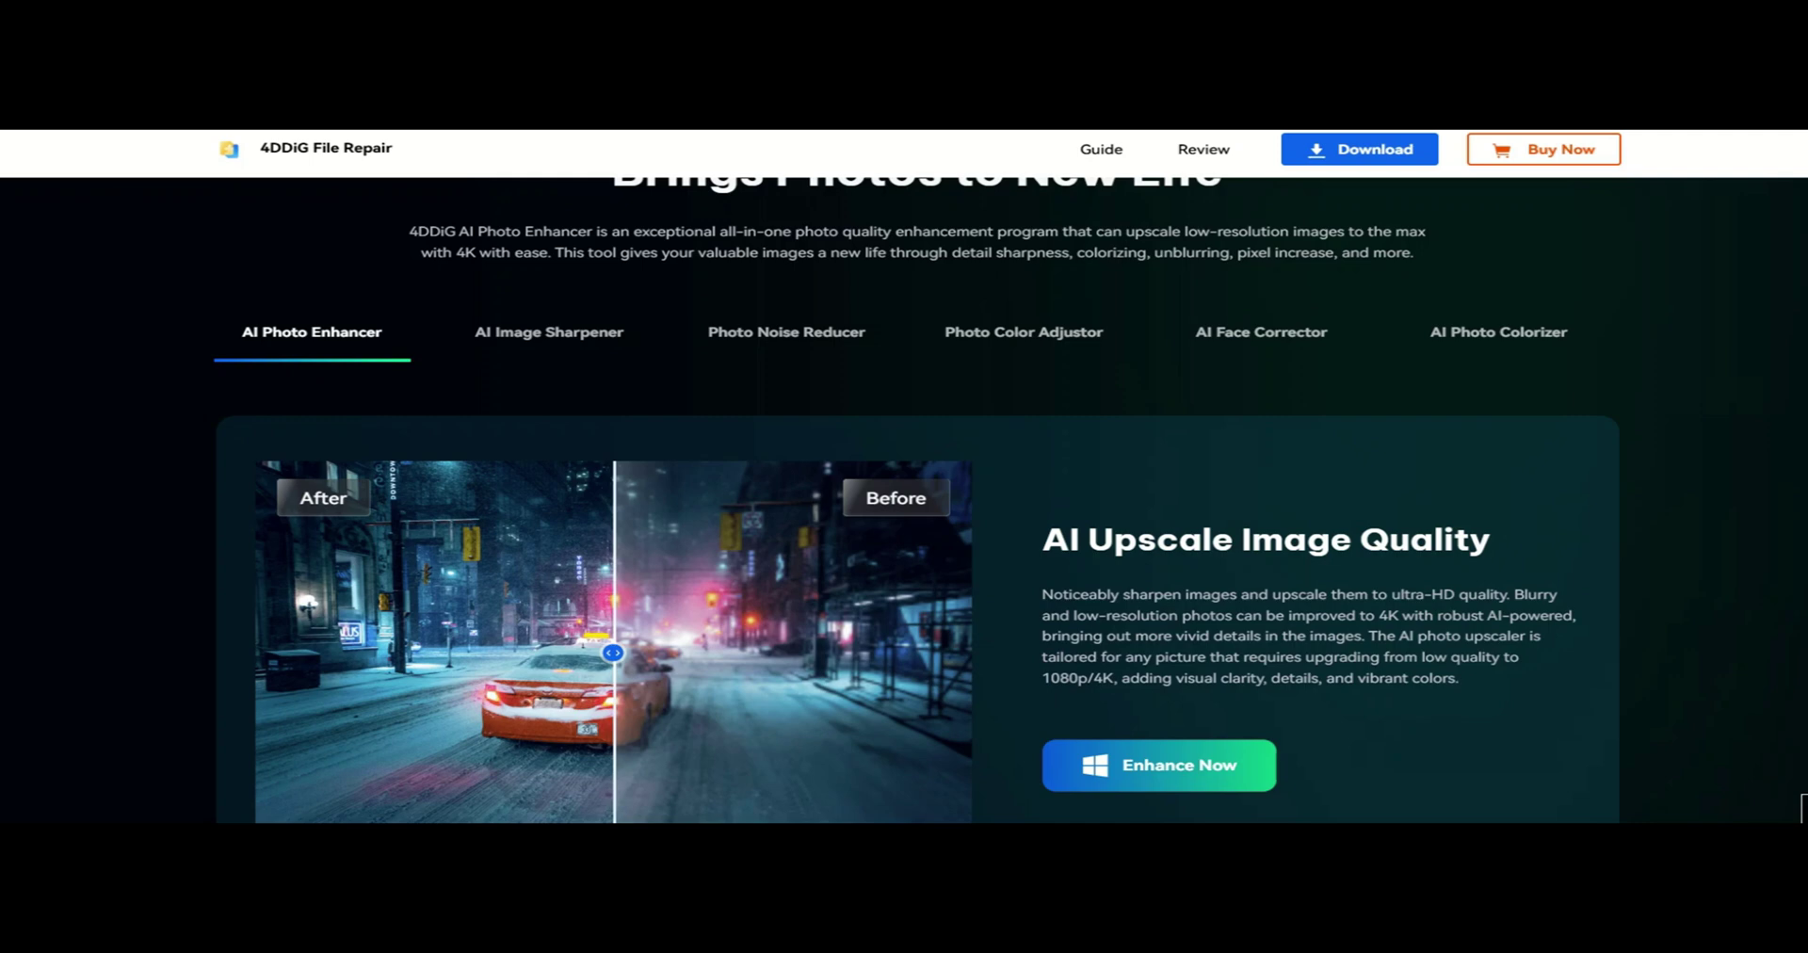
scroll(904, 500, "down", 2)
scroll(904, 499, "down", 6)
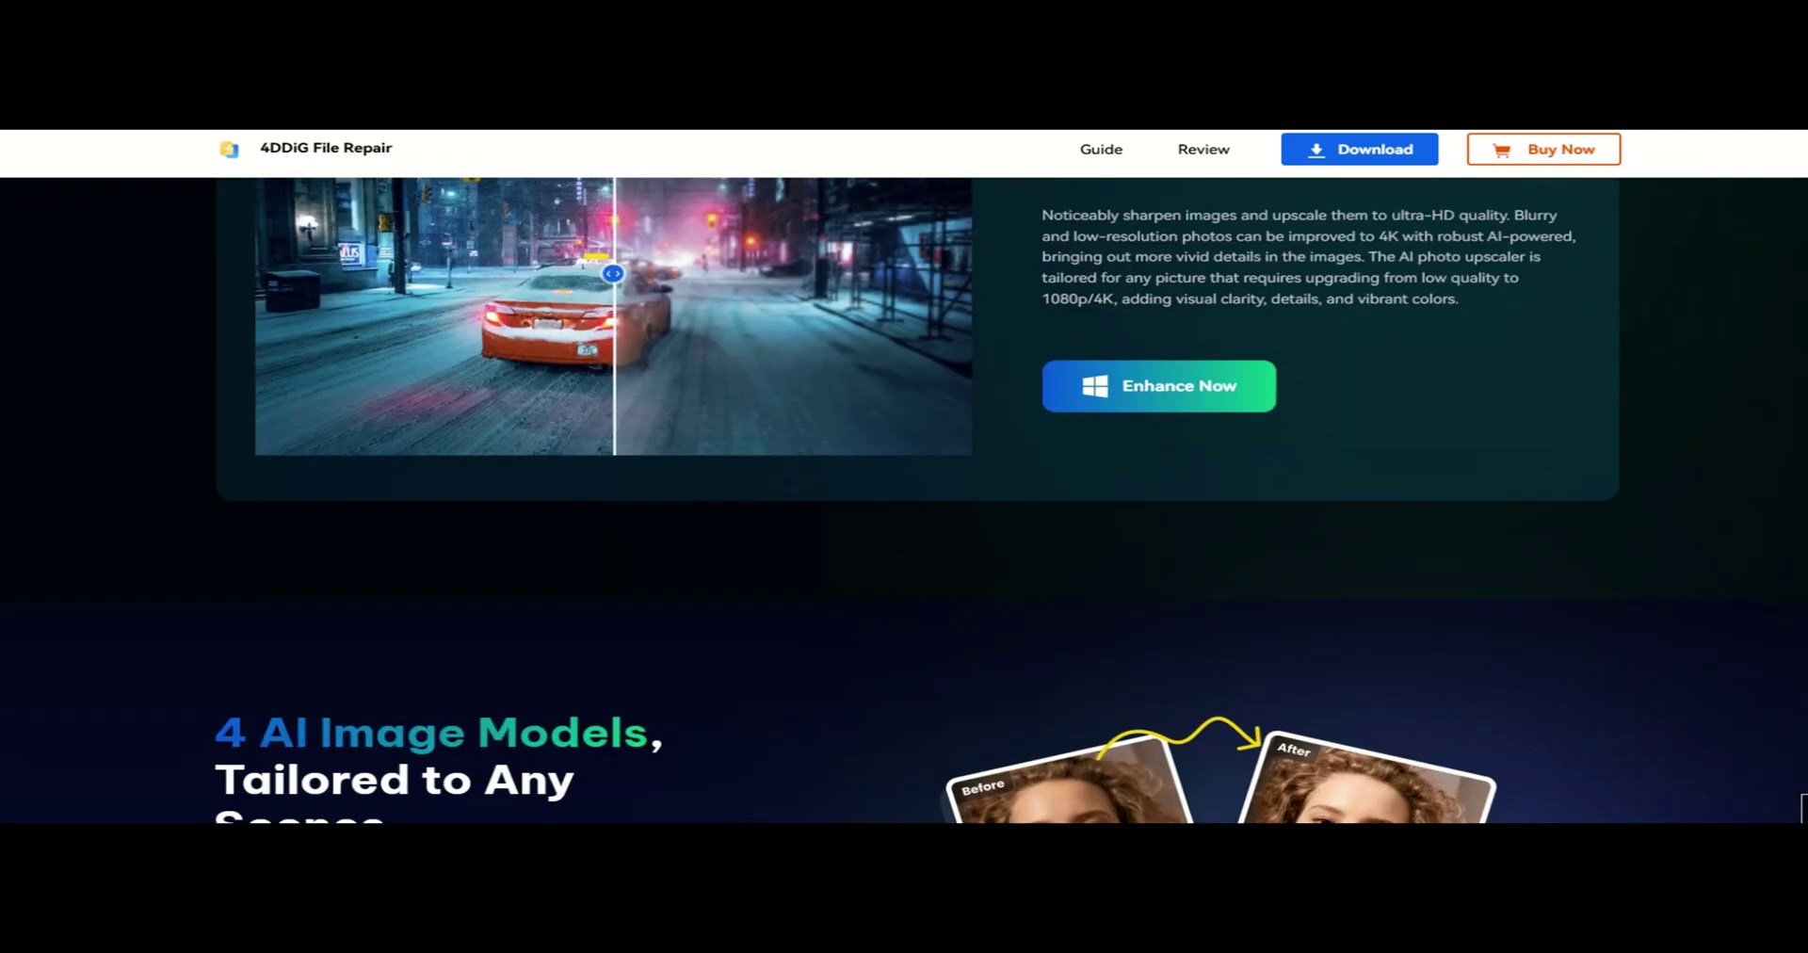
scroll(905, 499, "down", 2)
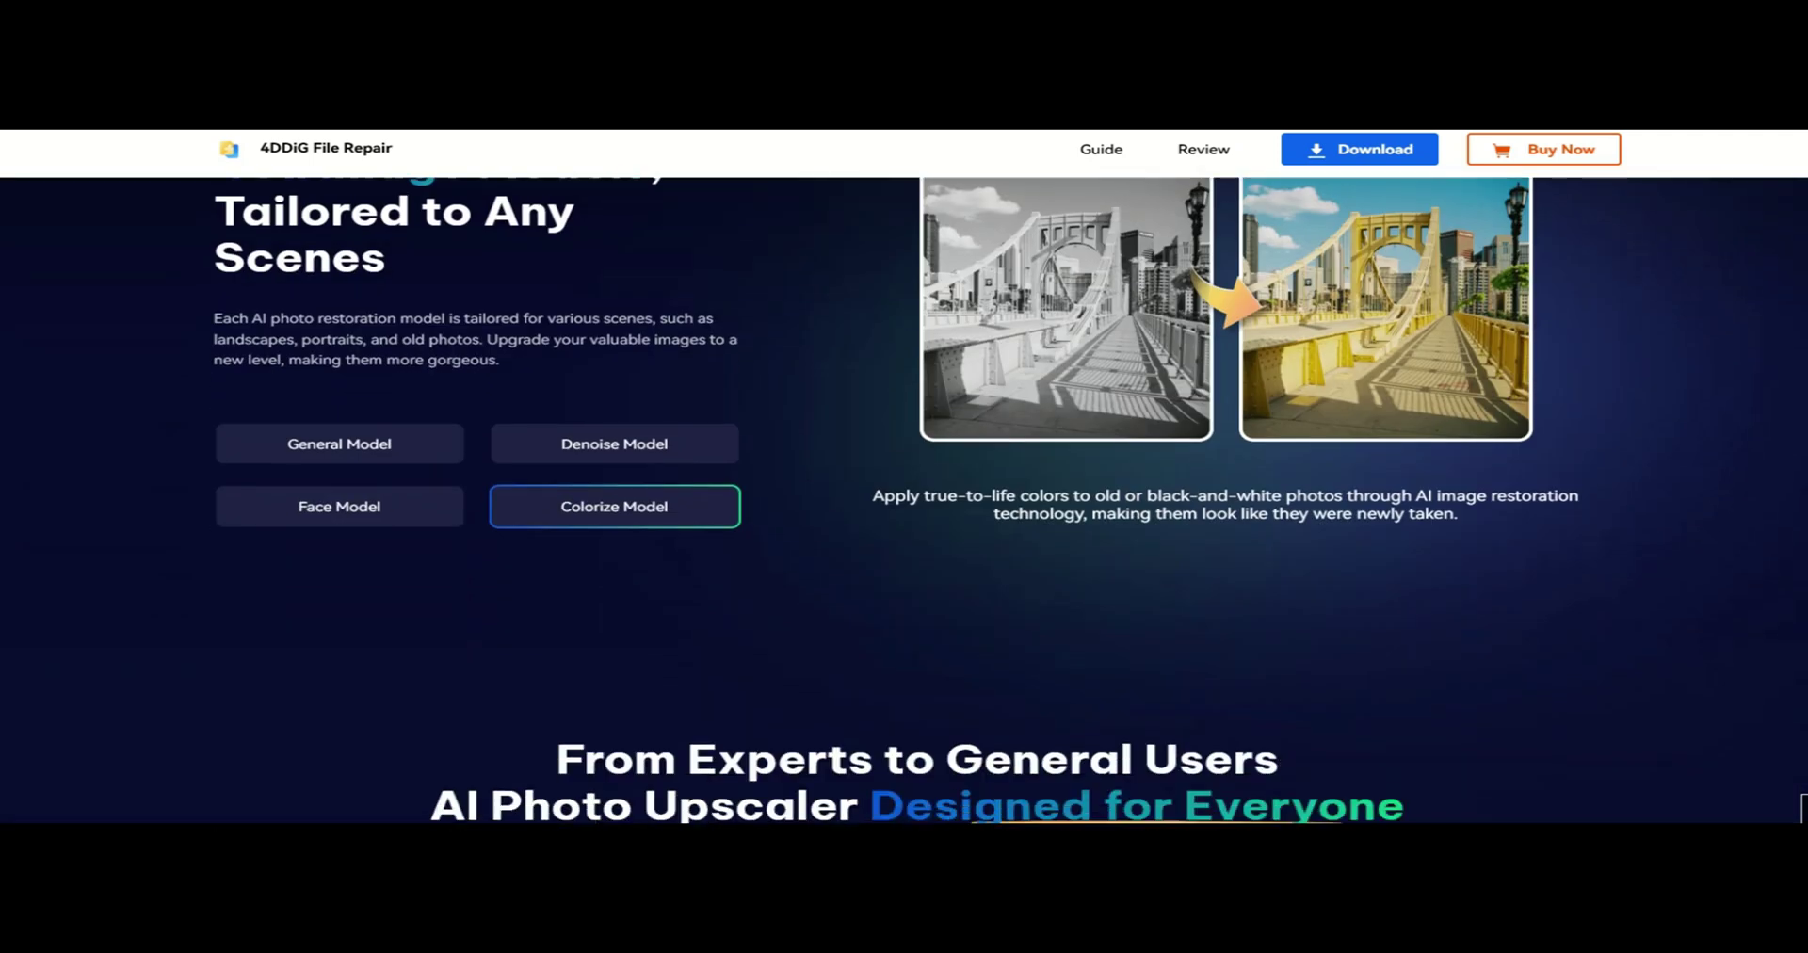
scroll(904, 499, "down", 6)
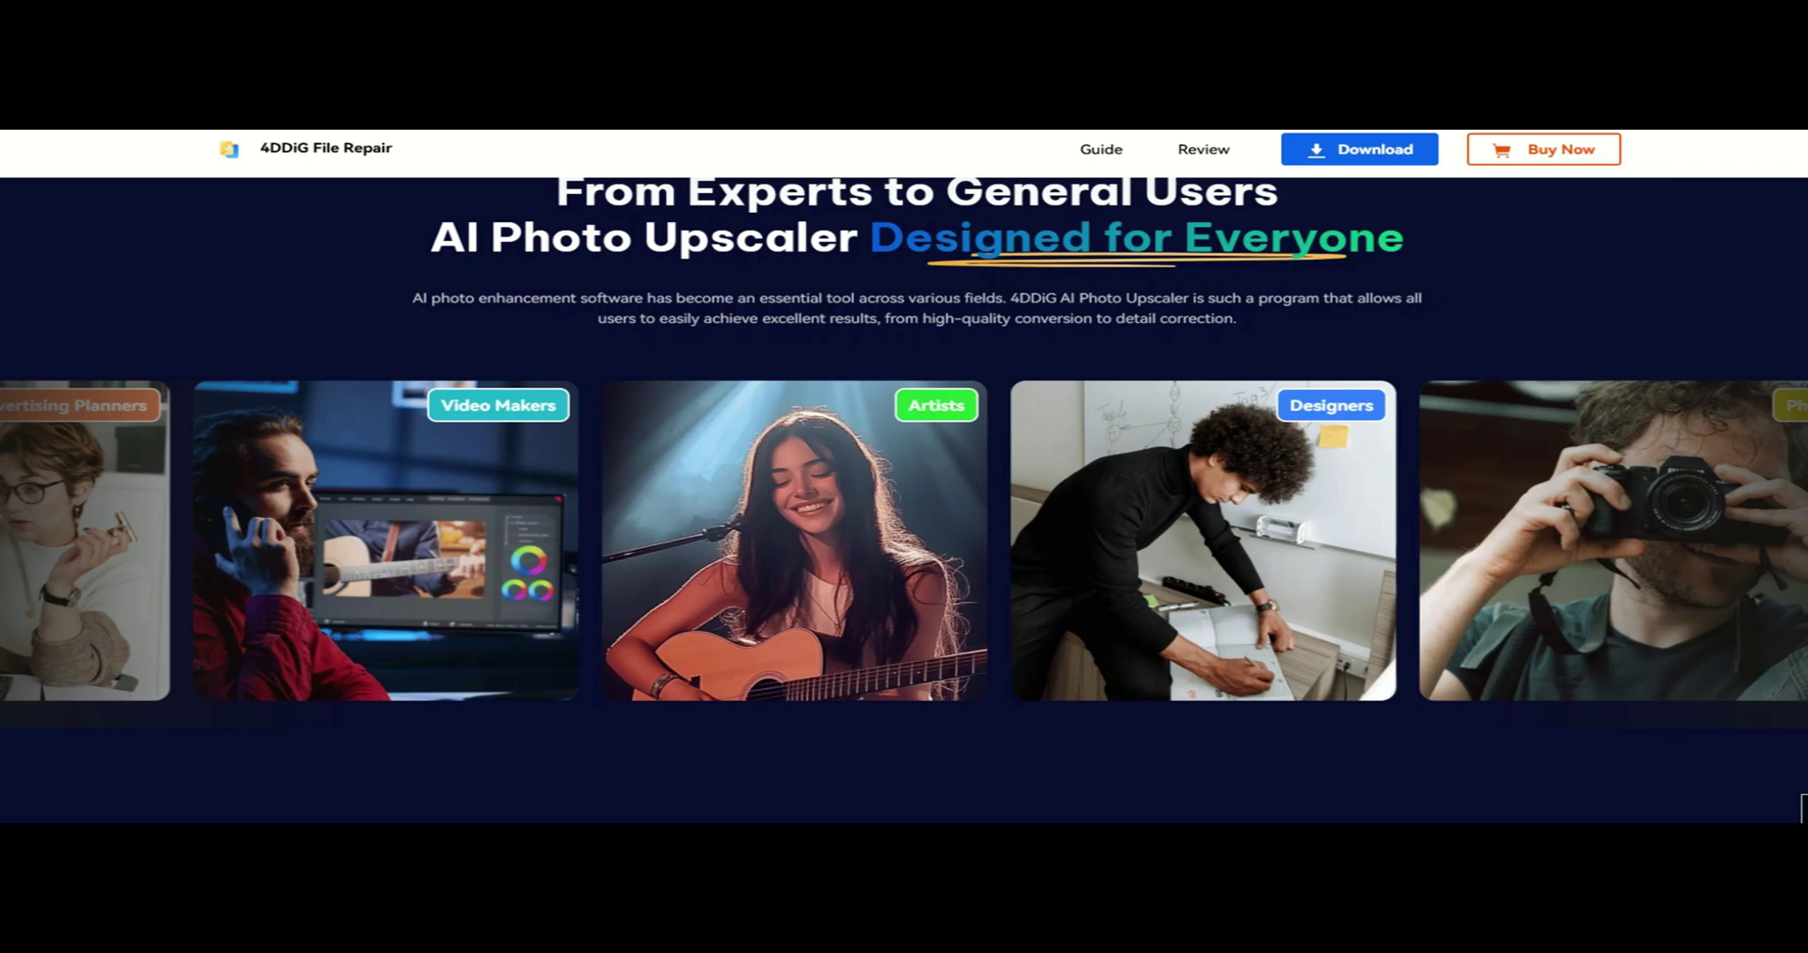
scroll(904, 499, "down", 6)
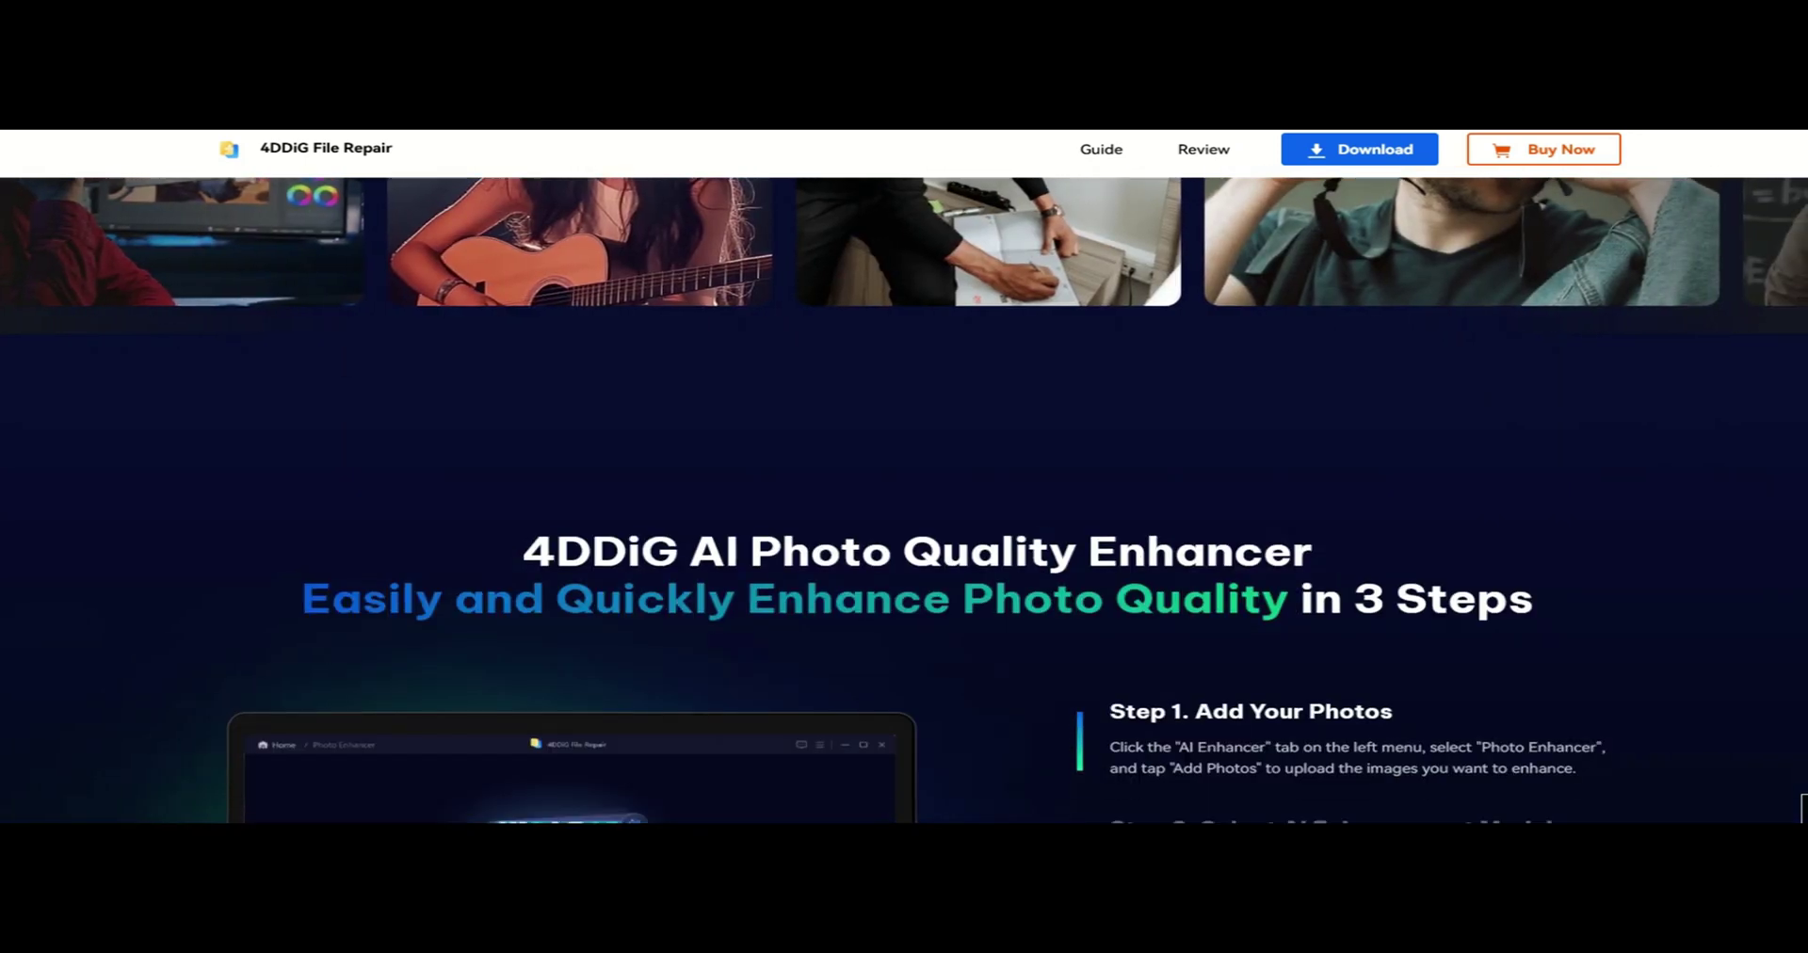
scroll(905, 500, "down", 2)
scroll(904, 499, "down", 6)
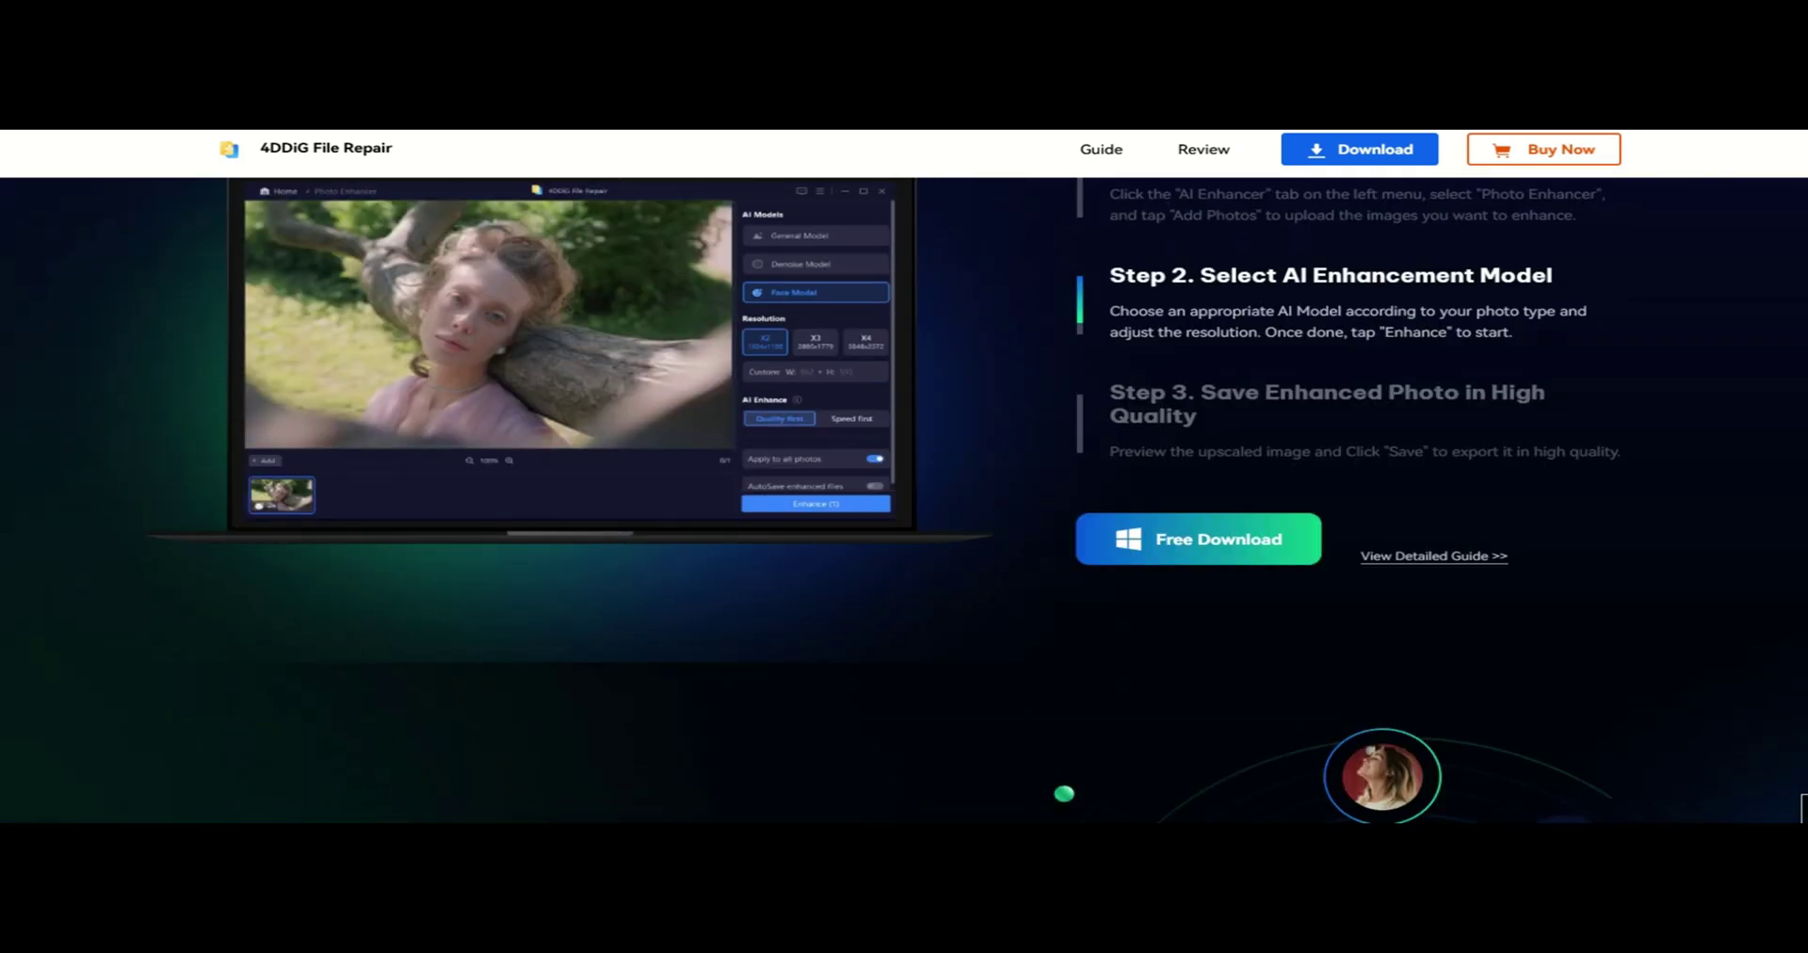
scroll(904, 499, "down", 2)
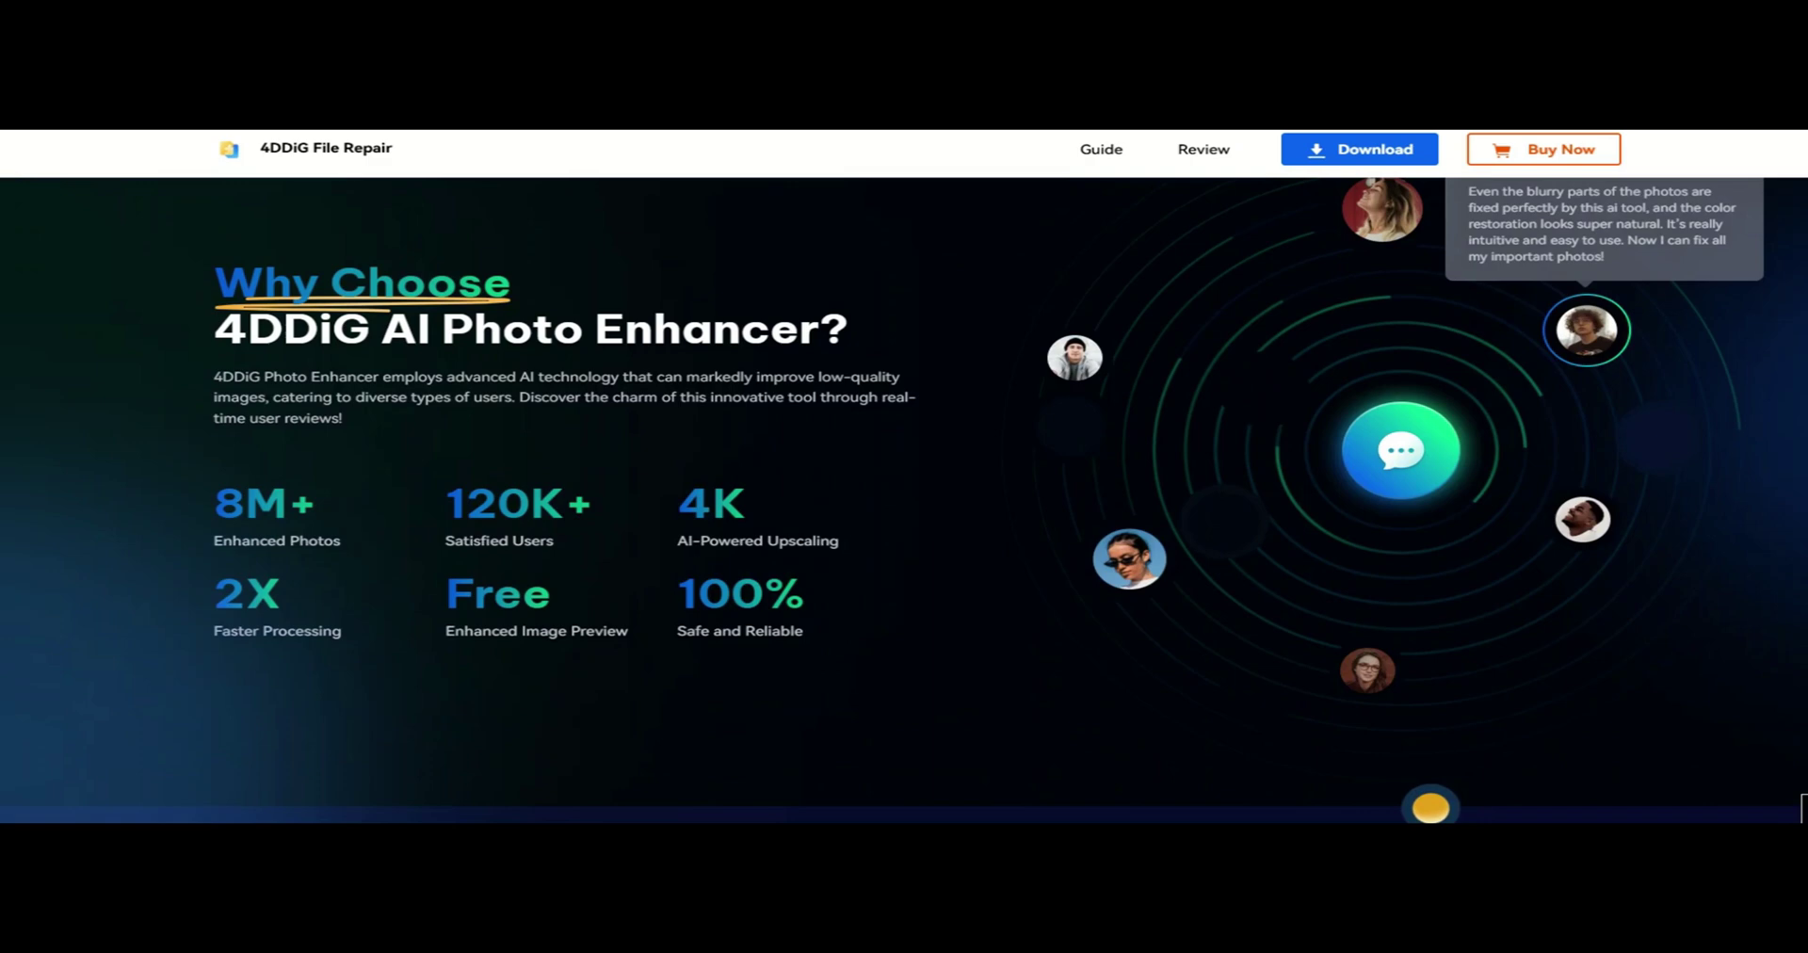
scroll(905, 499, "down", 2)
scroll(905, 499, "down", 4)
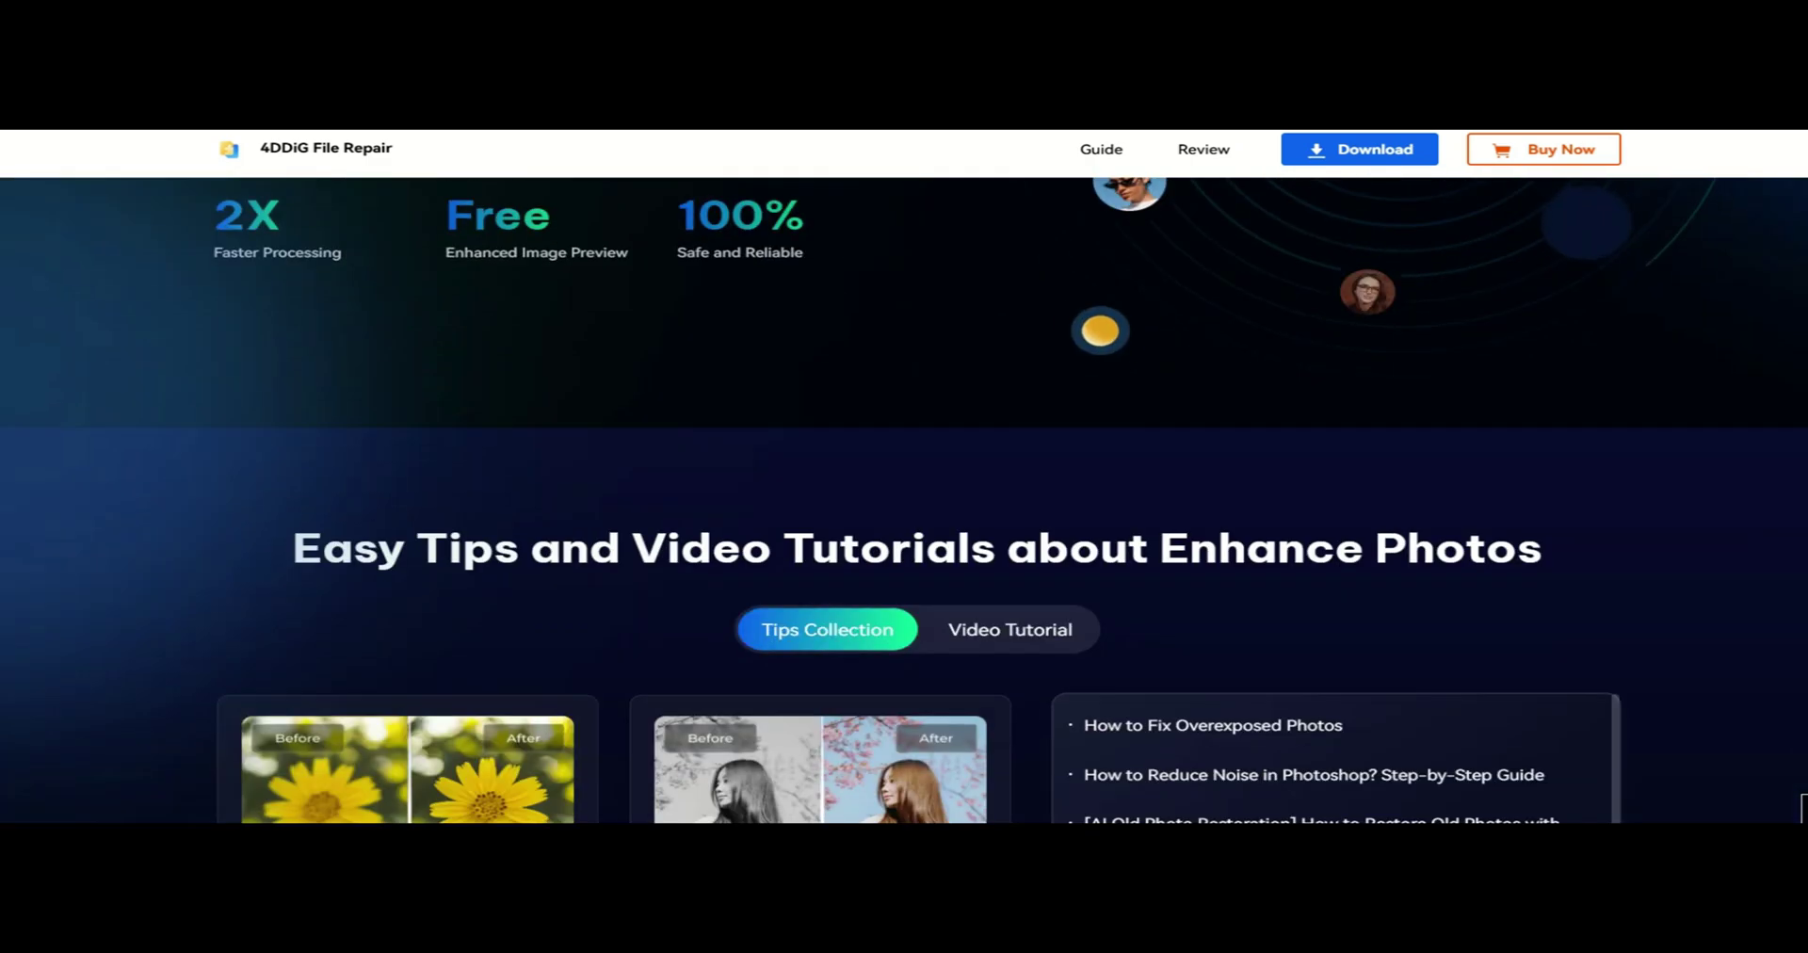
scroll(904, 499, "down", 2)
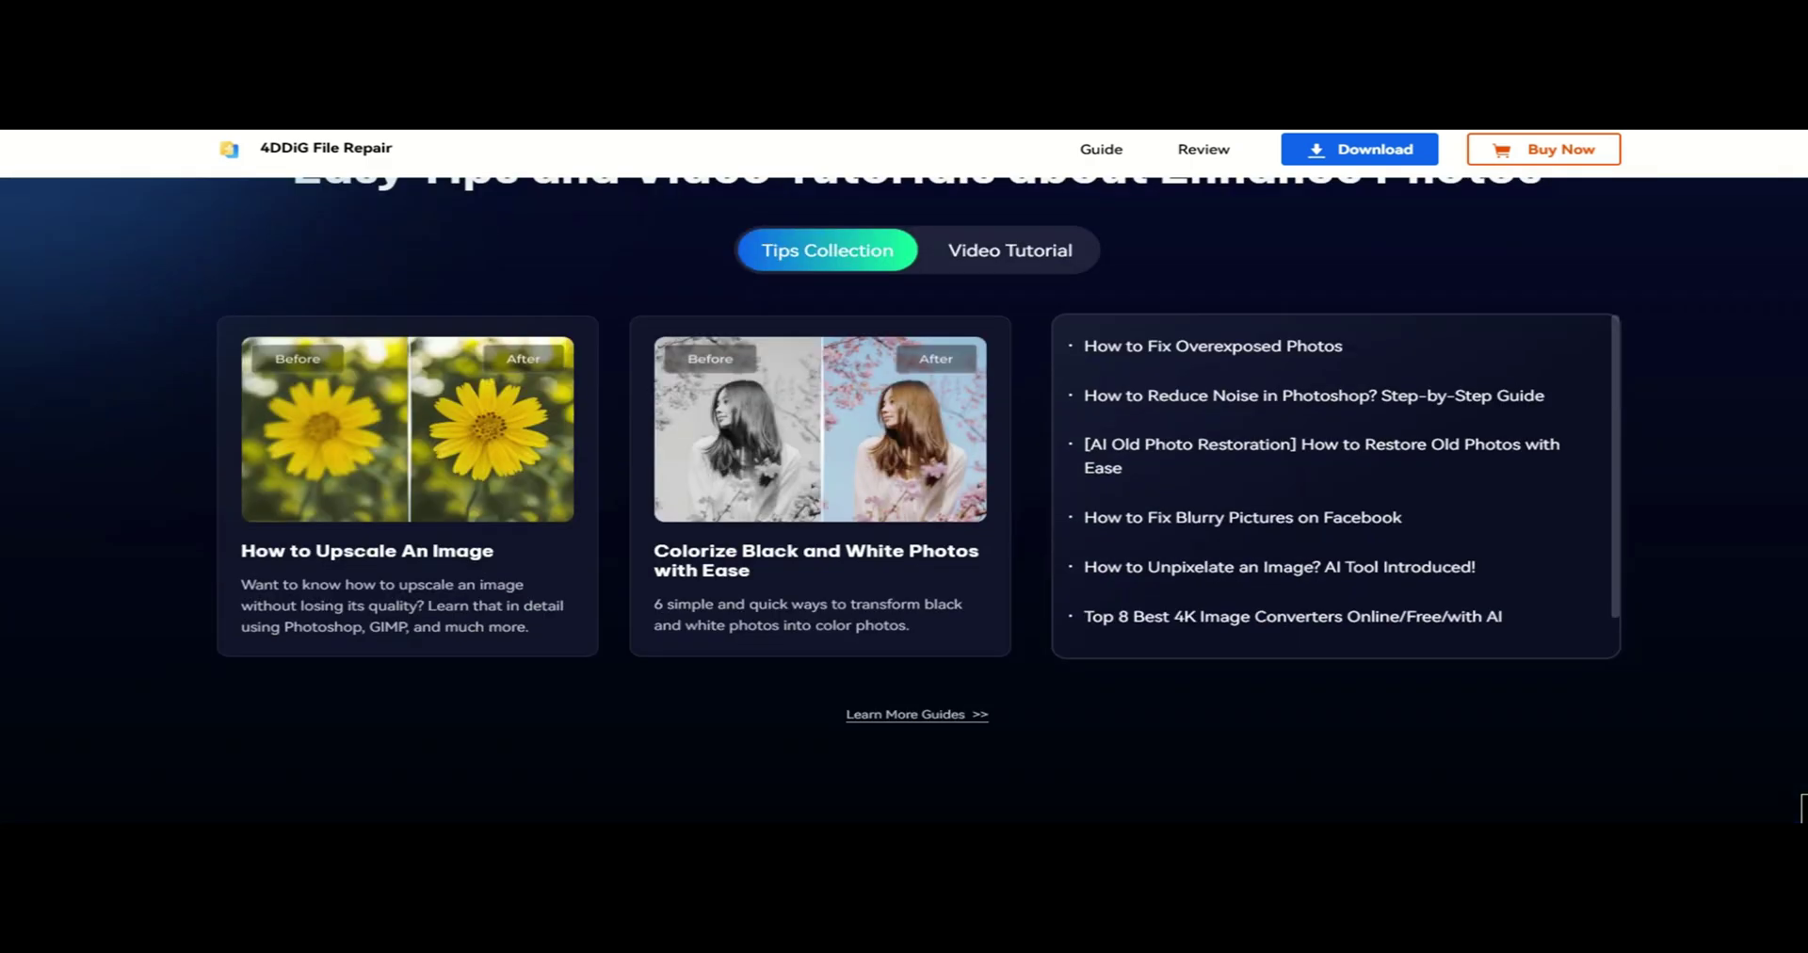
scroll(905, 499, "down", 2)
Scroll back to the top of the AI Photo Enhancer page, showing its supported formats.
scroll(1802, 808, "down", 4)
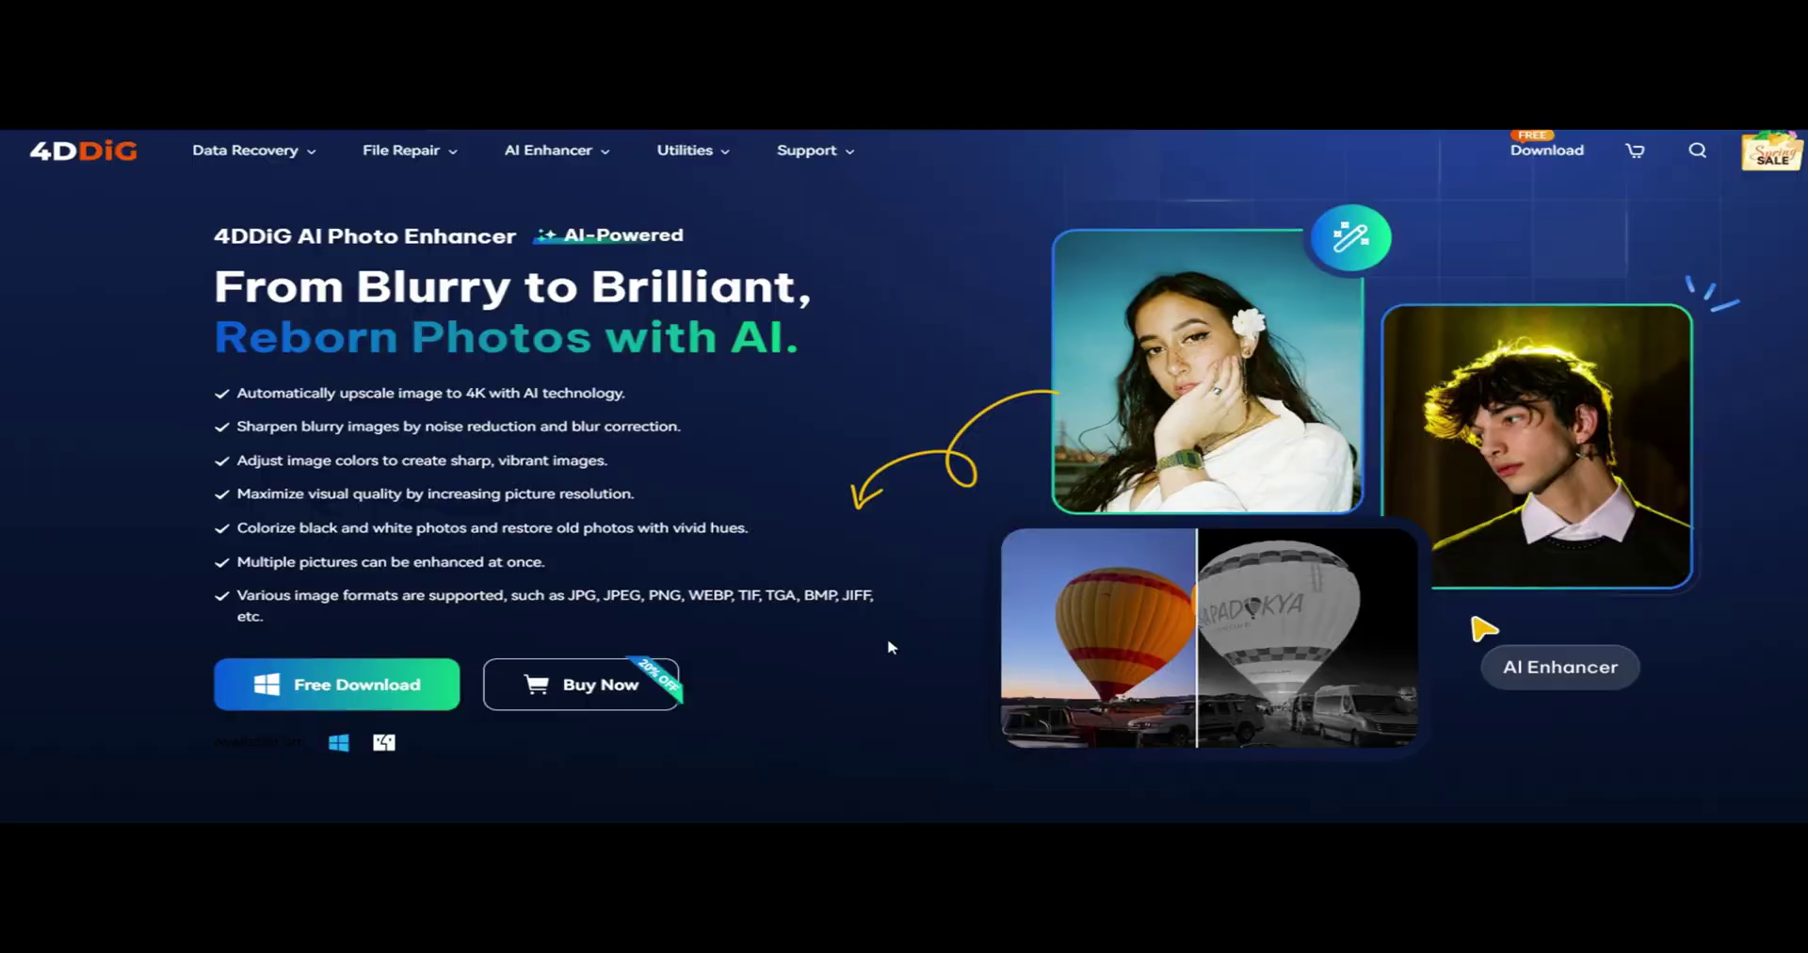
View the Sharpener, Noise Reducer, Color Adjustor, Face Corrector and Colorizer upscaling examples in turn.
scroll(891, 647, "down", 2)
scroll(363, 566, "down", 10)
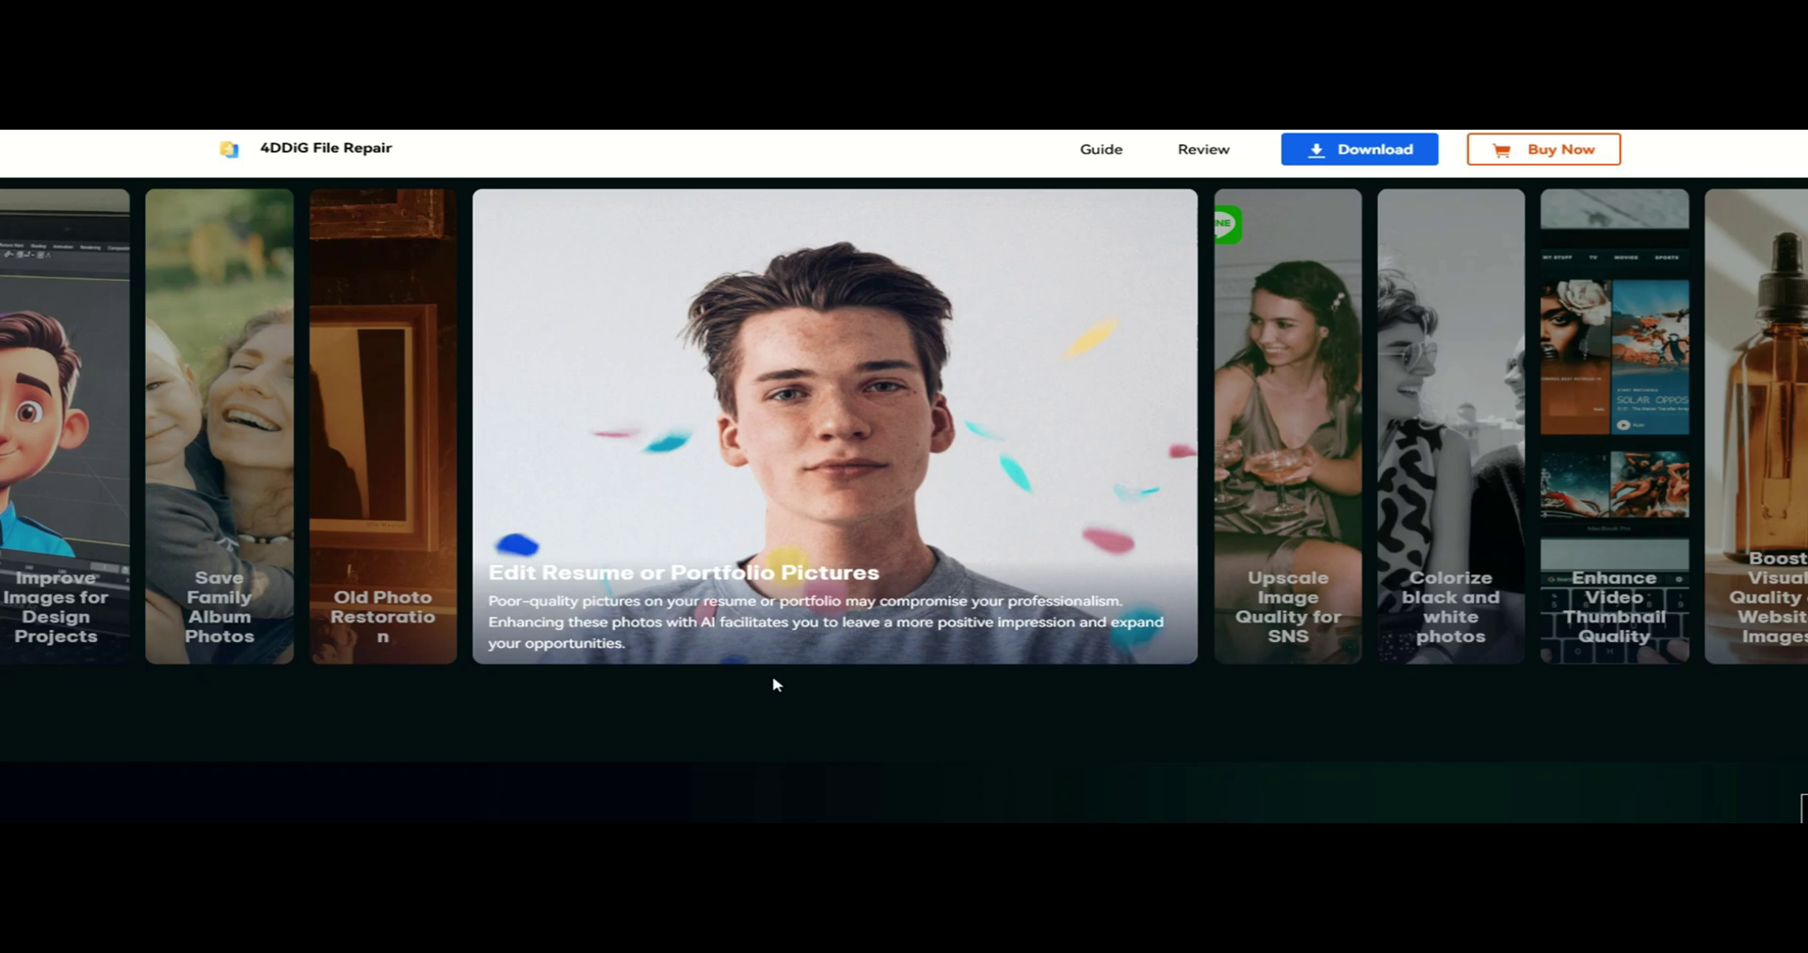
scroll(763, 682, "down", 5)
scroll(749, 681, "down", 2)
scroll(506, 346, "down", 2)
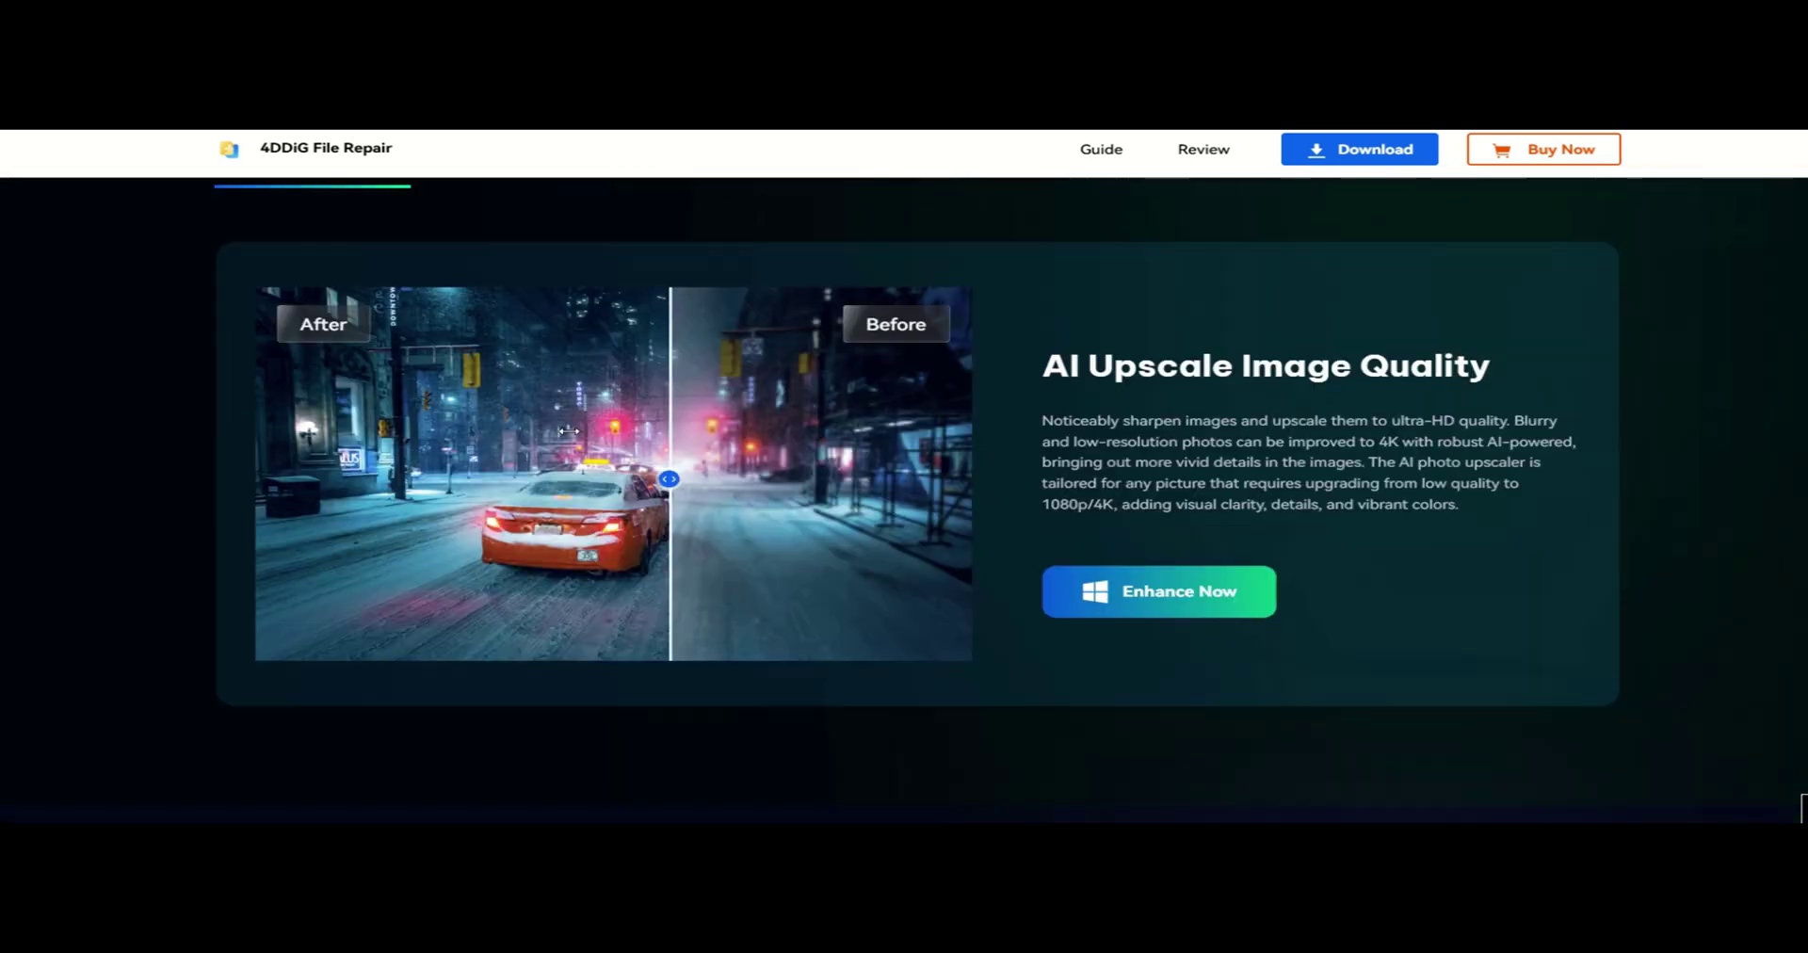
scroll(571, 438, "up", 2)
left_click(553, 344)
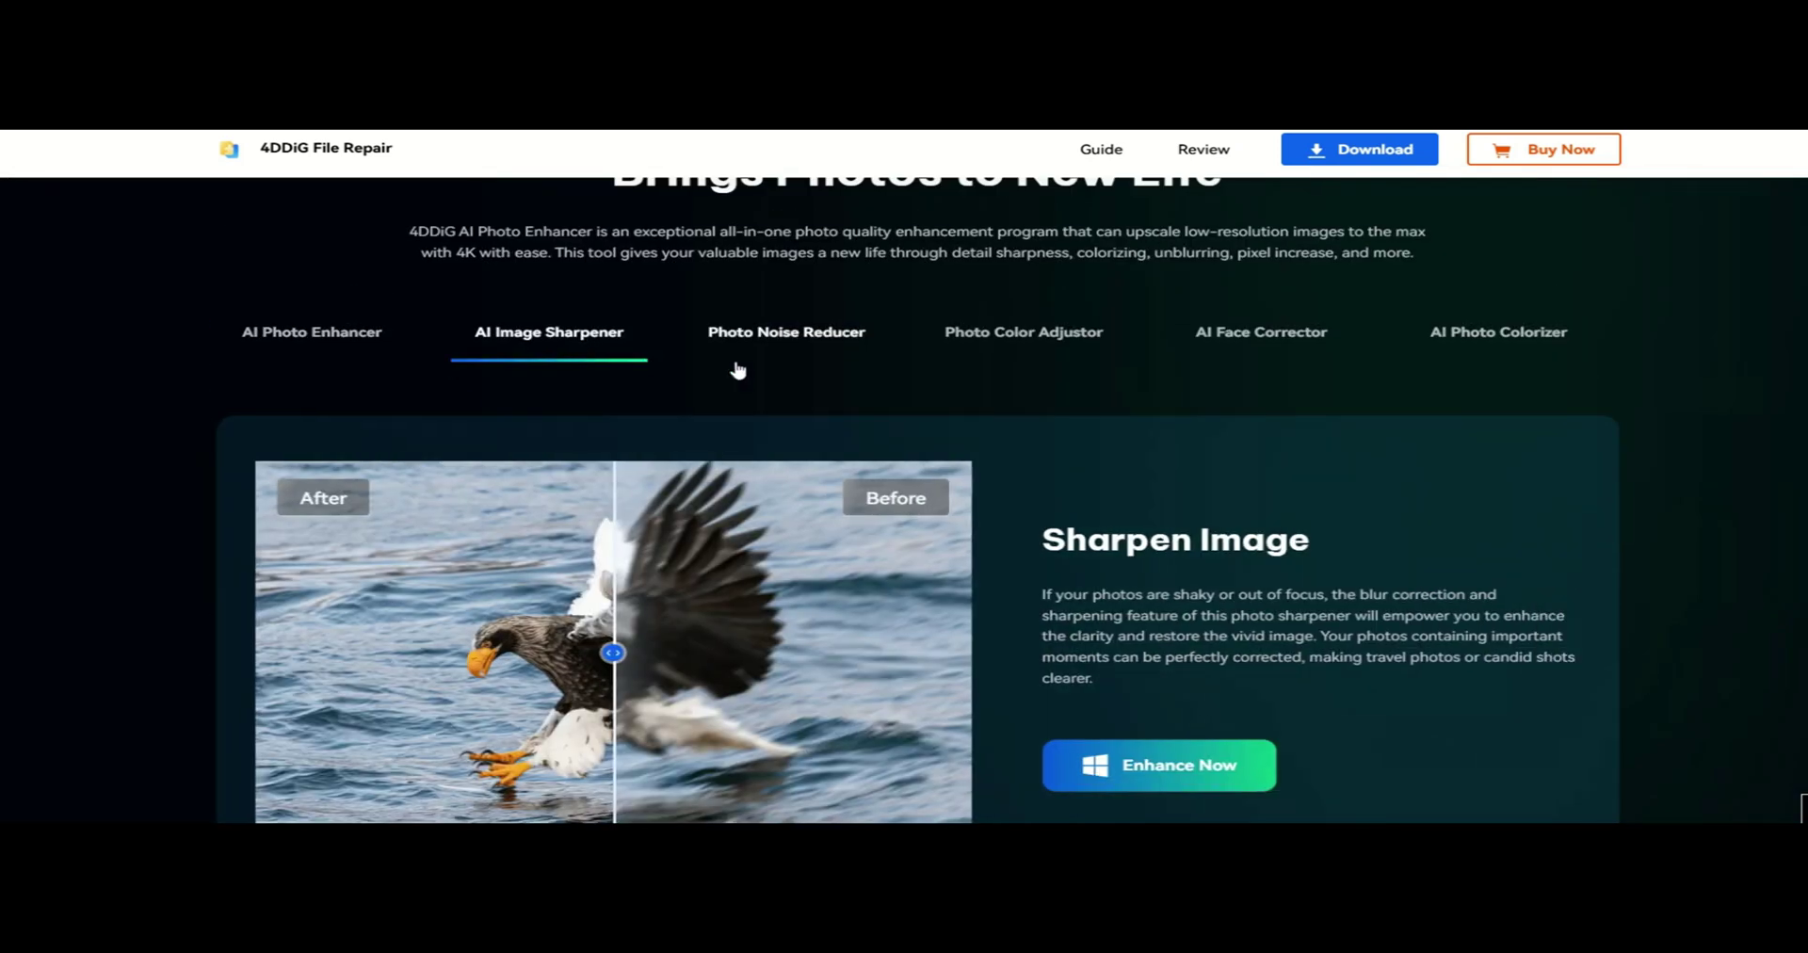
left_click(807, 341)
left_click(994, 345)
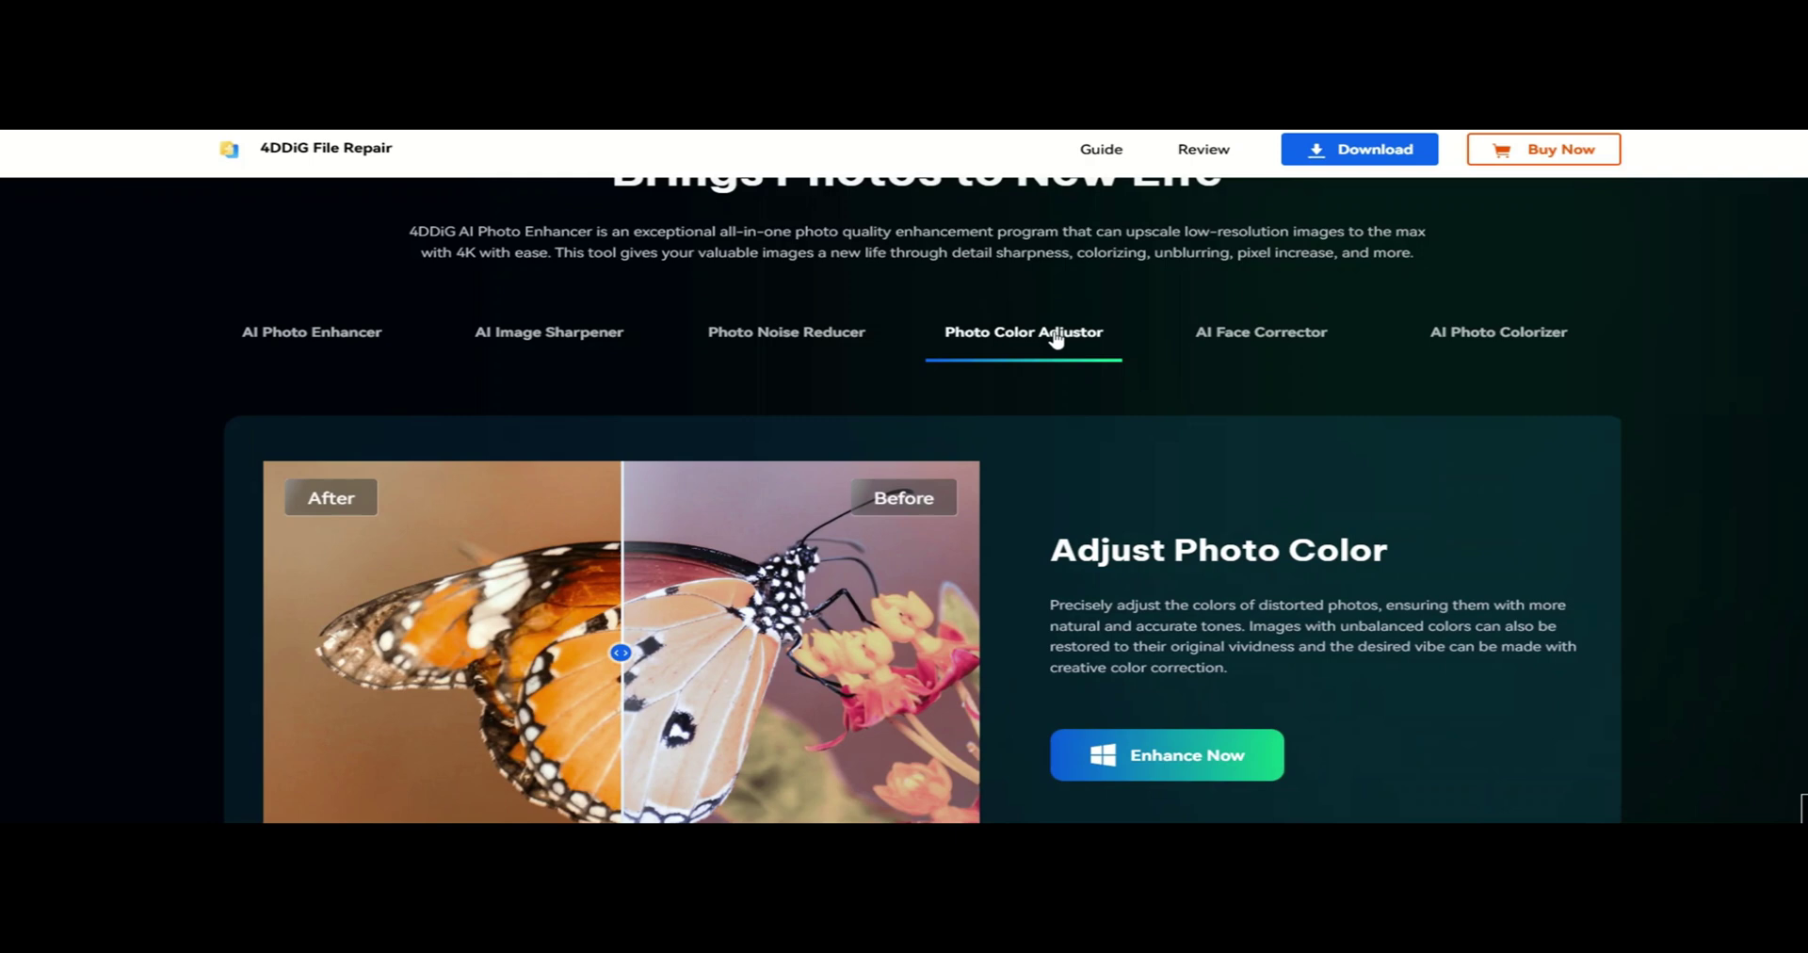
left_click(1263, 341)
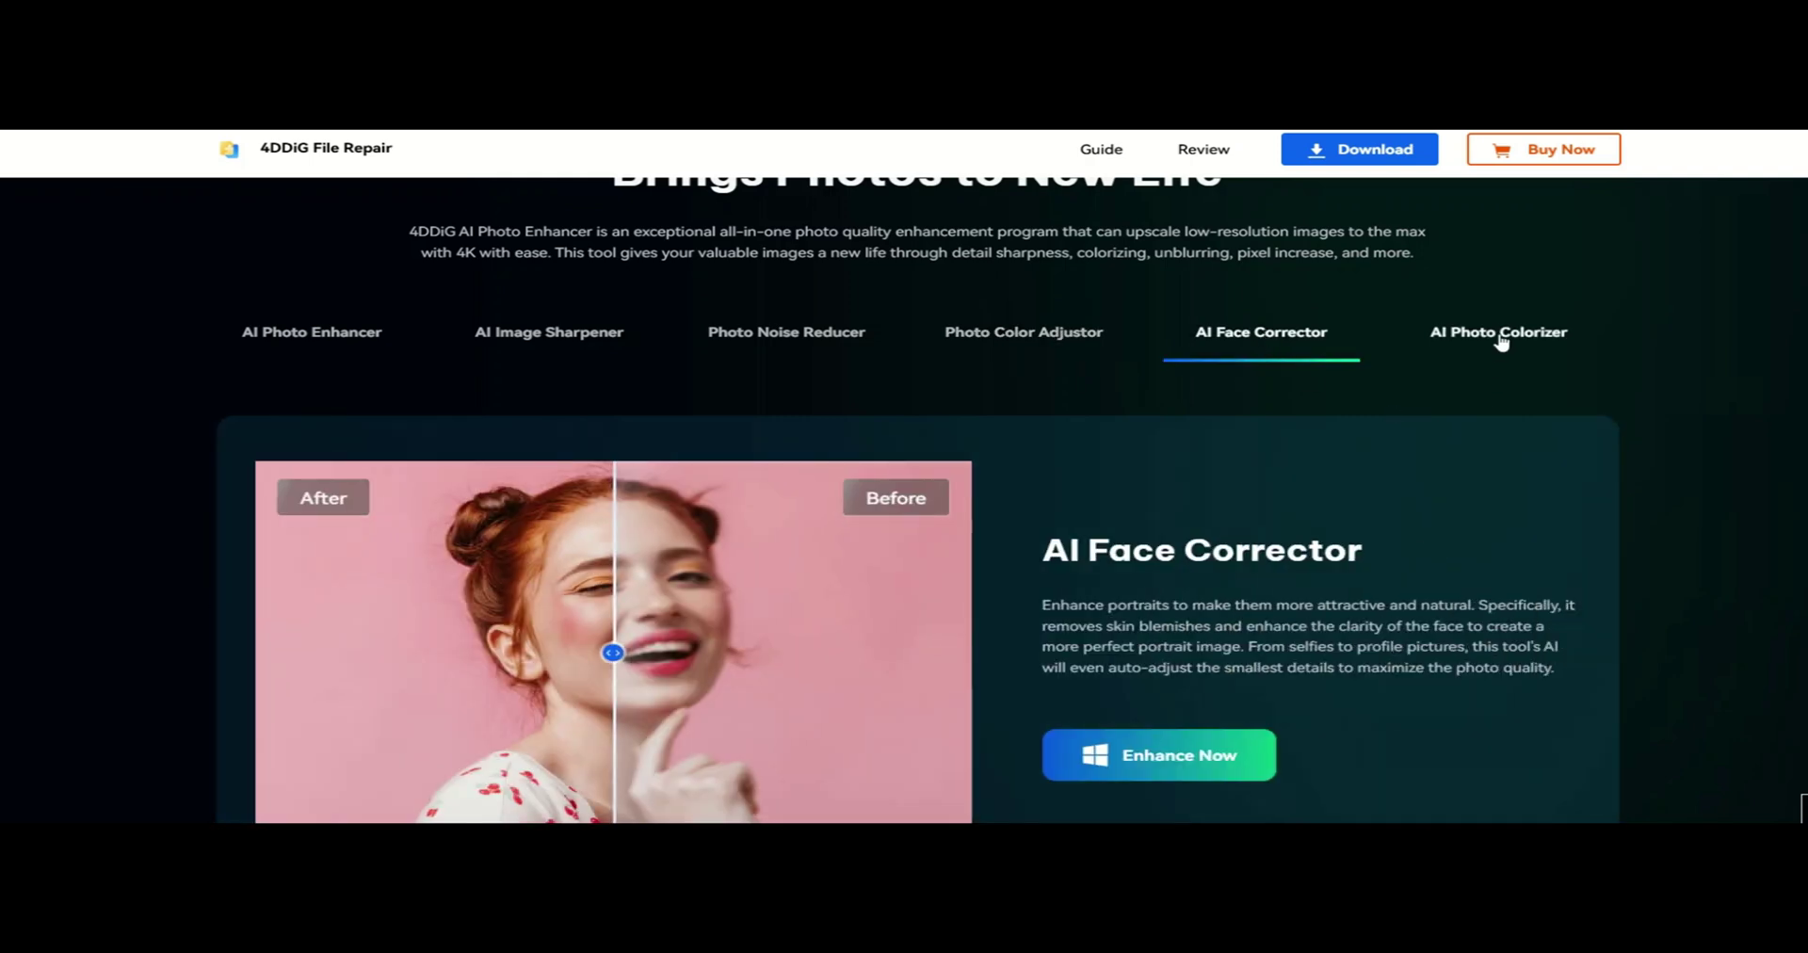
left_click(1503, 342)
Preview the General, Denoise, Face and Colorize Model example photos.
scroll(1420, 574, "down", 8)
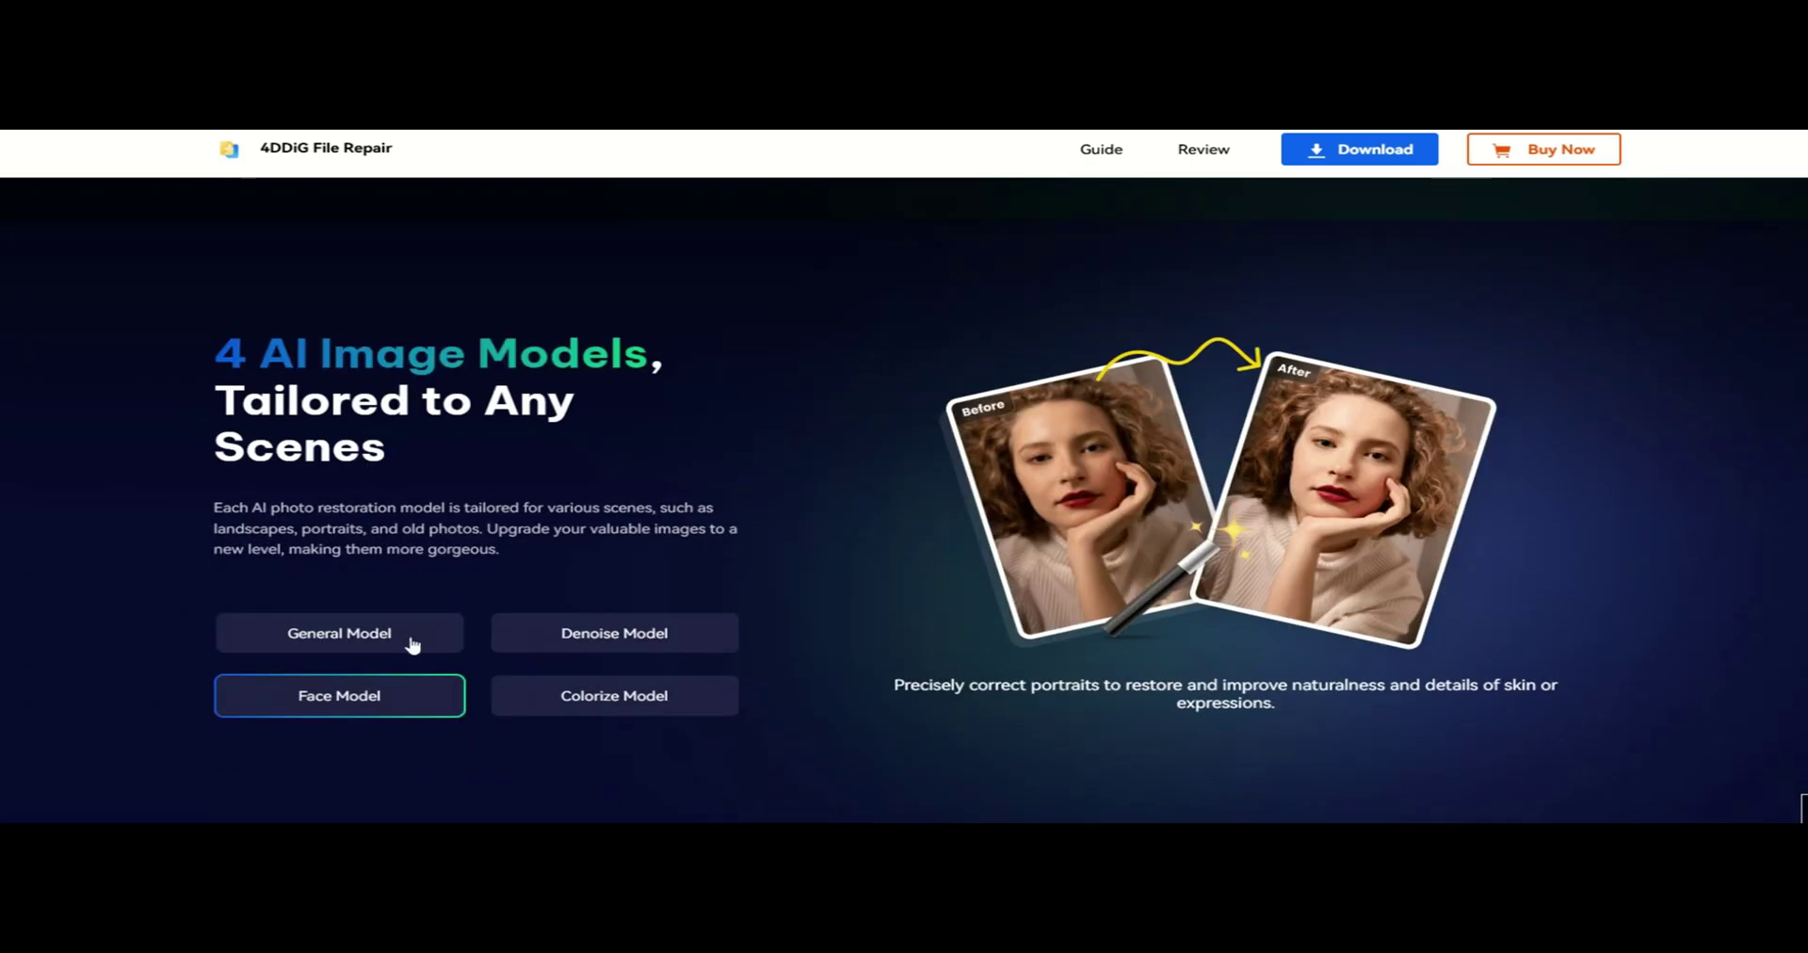
left_click(412, 644)
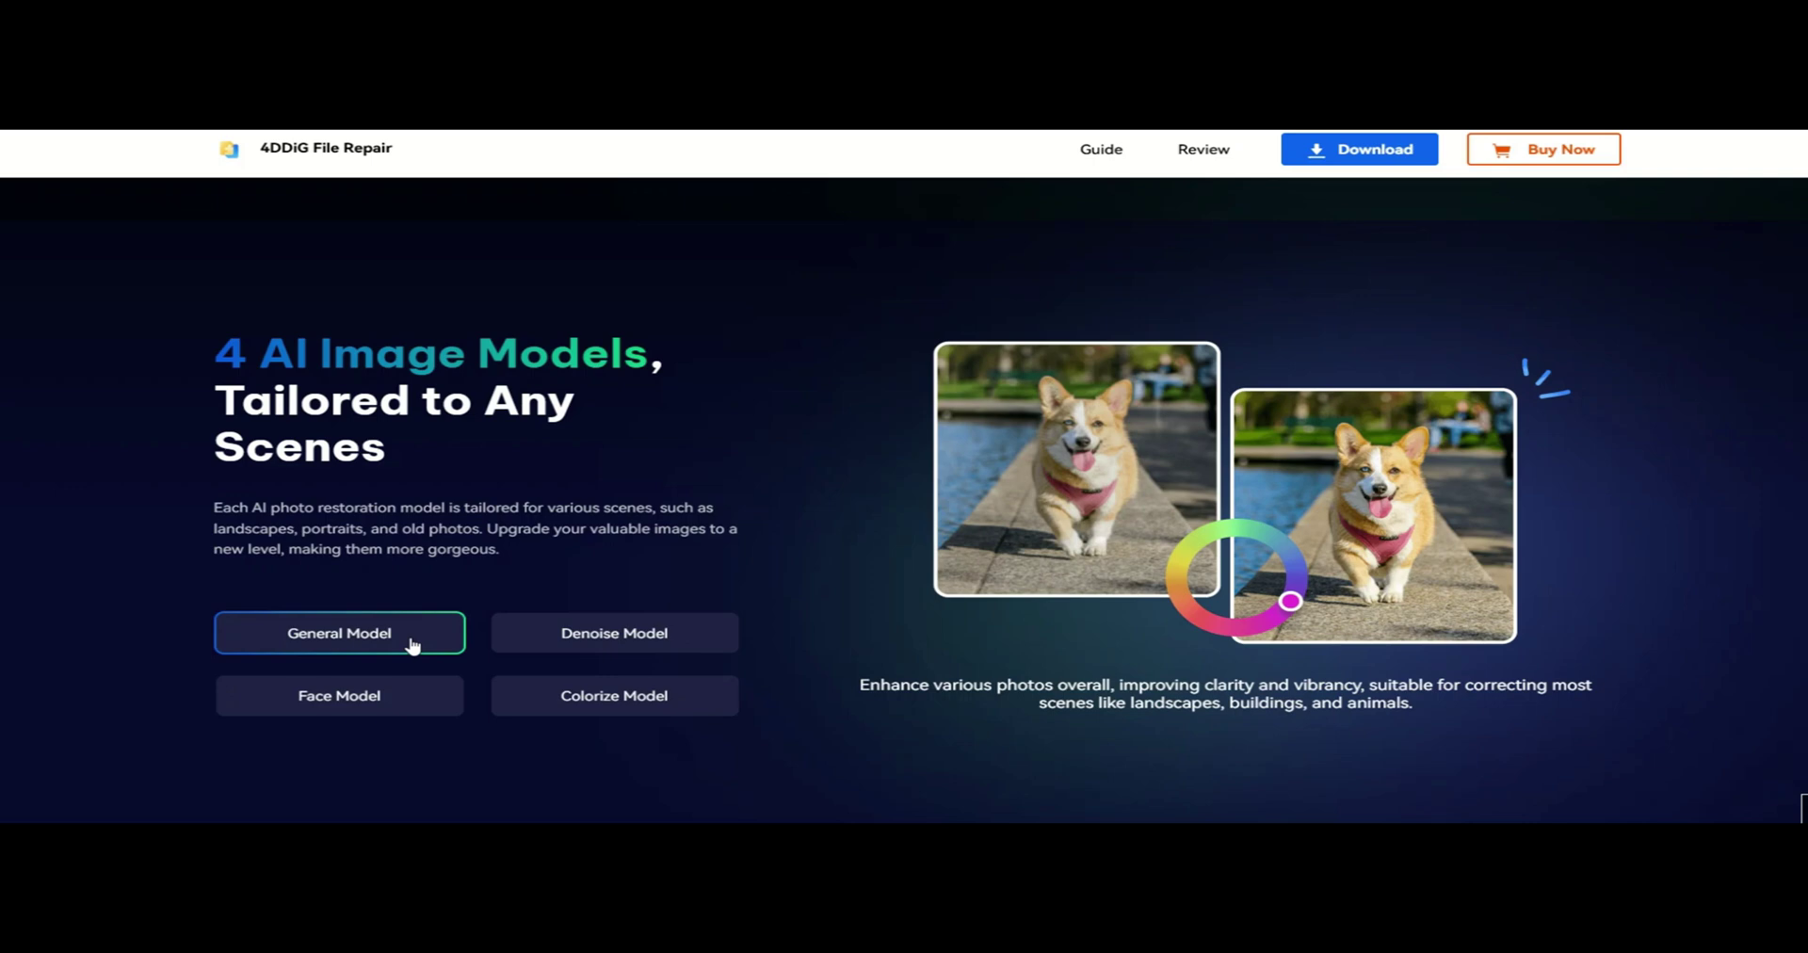
left_click(620, 646)
left_click(417, 699)
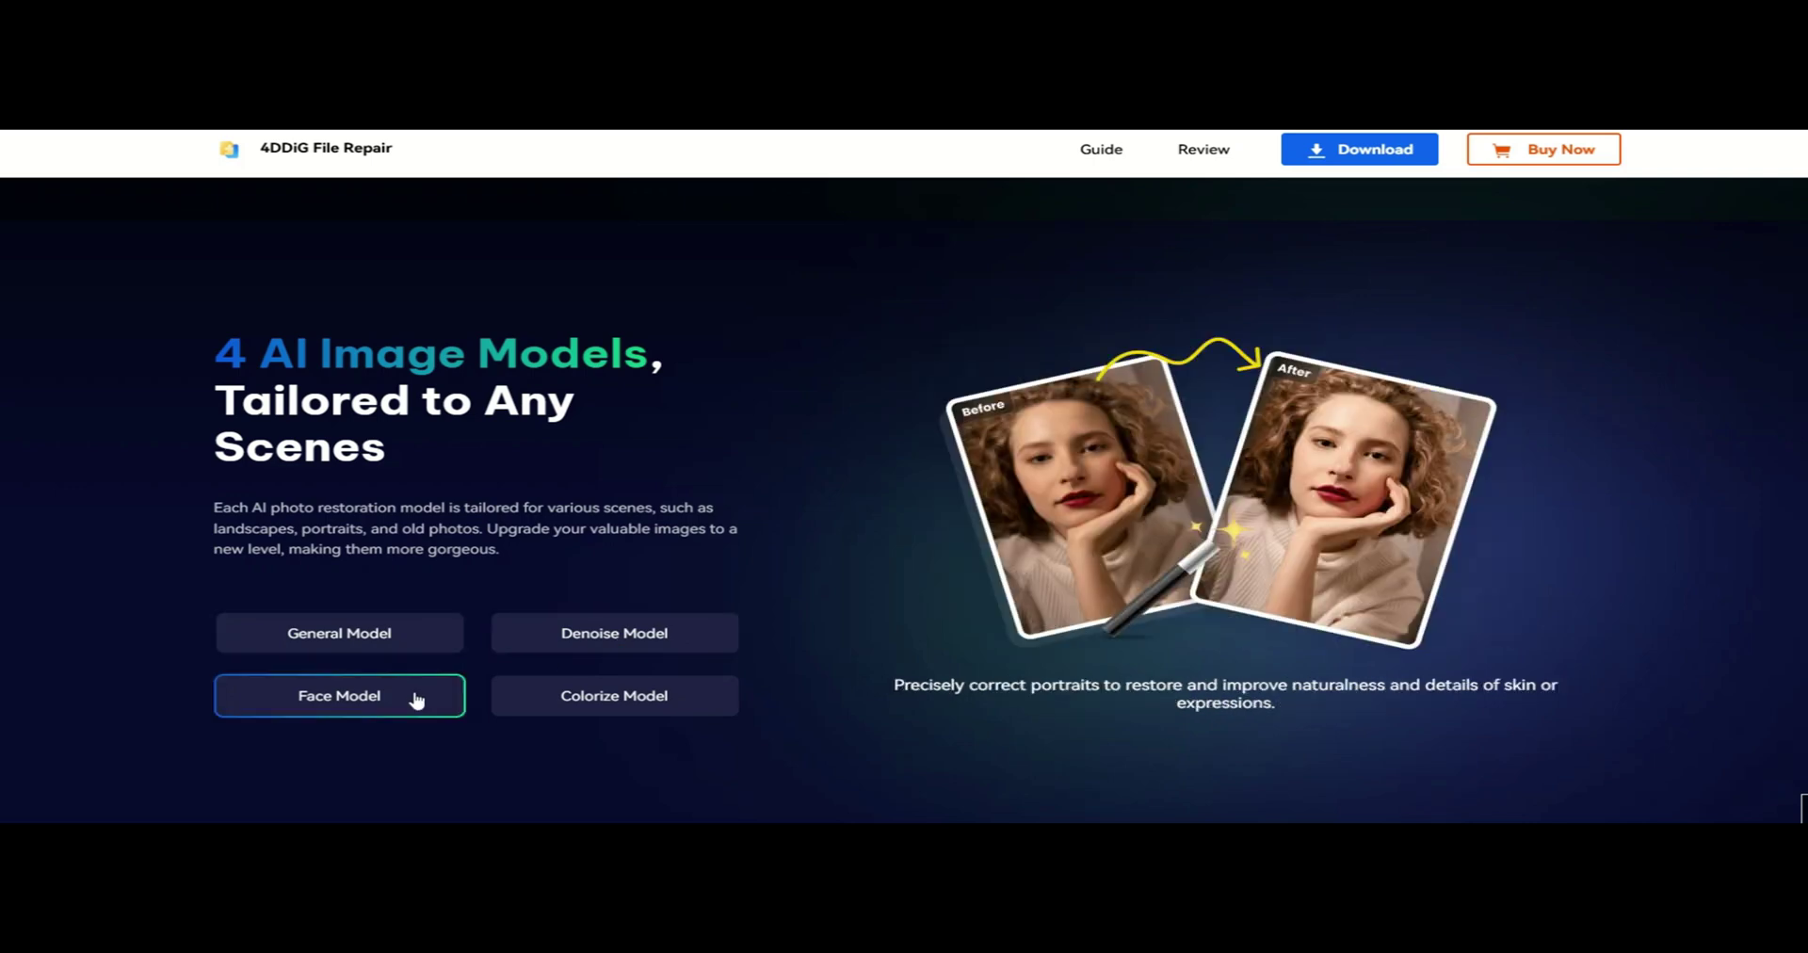
left_click(621, 706)
Replay the Add Your Photos walkthrough step and scroll down to the tips section.
scroll(855, 621, "down", 12)
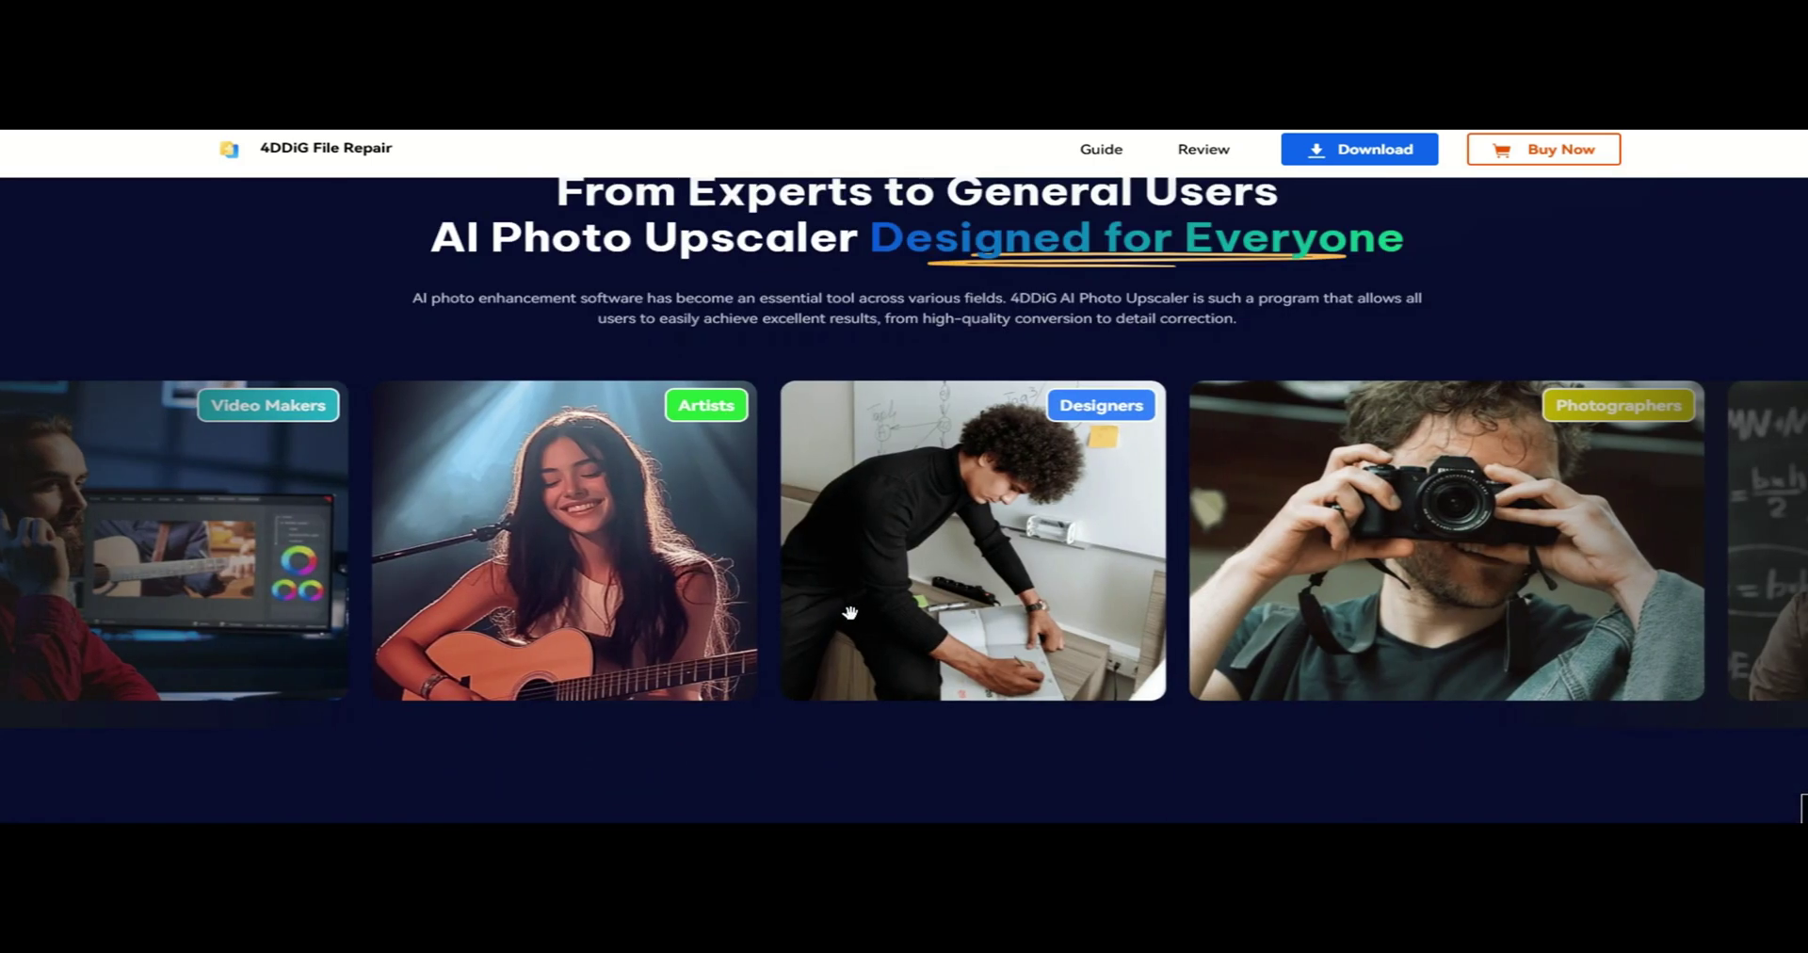
scroll(960, 594, "down", 2)
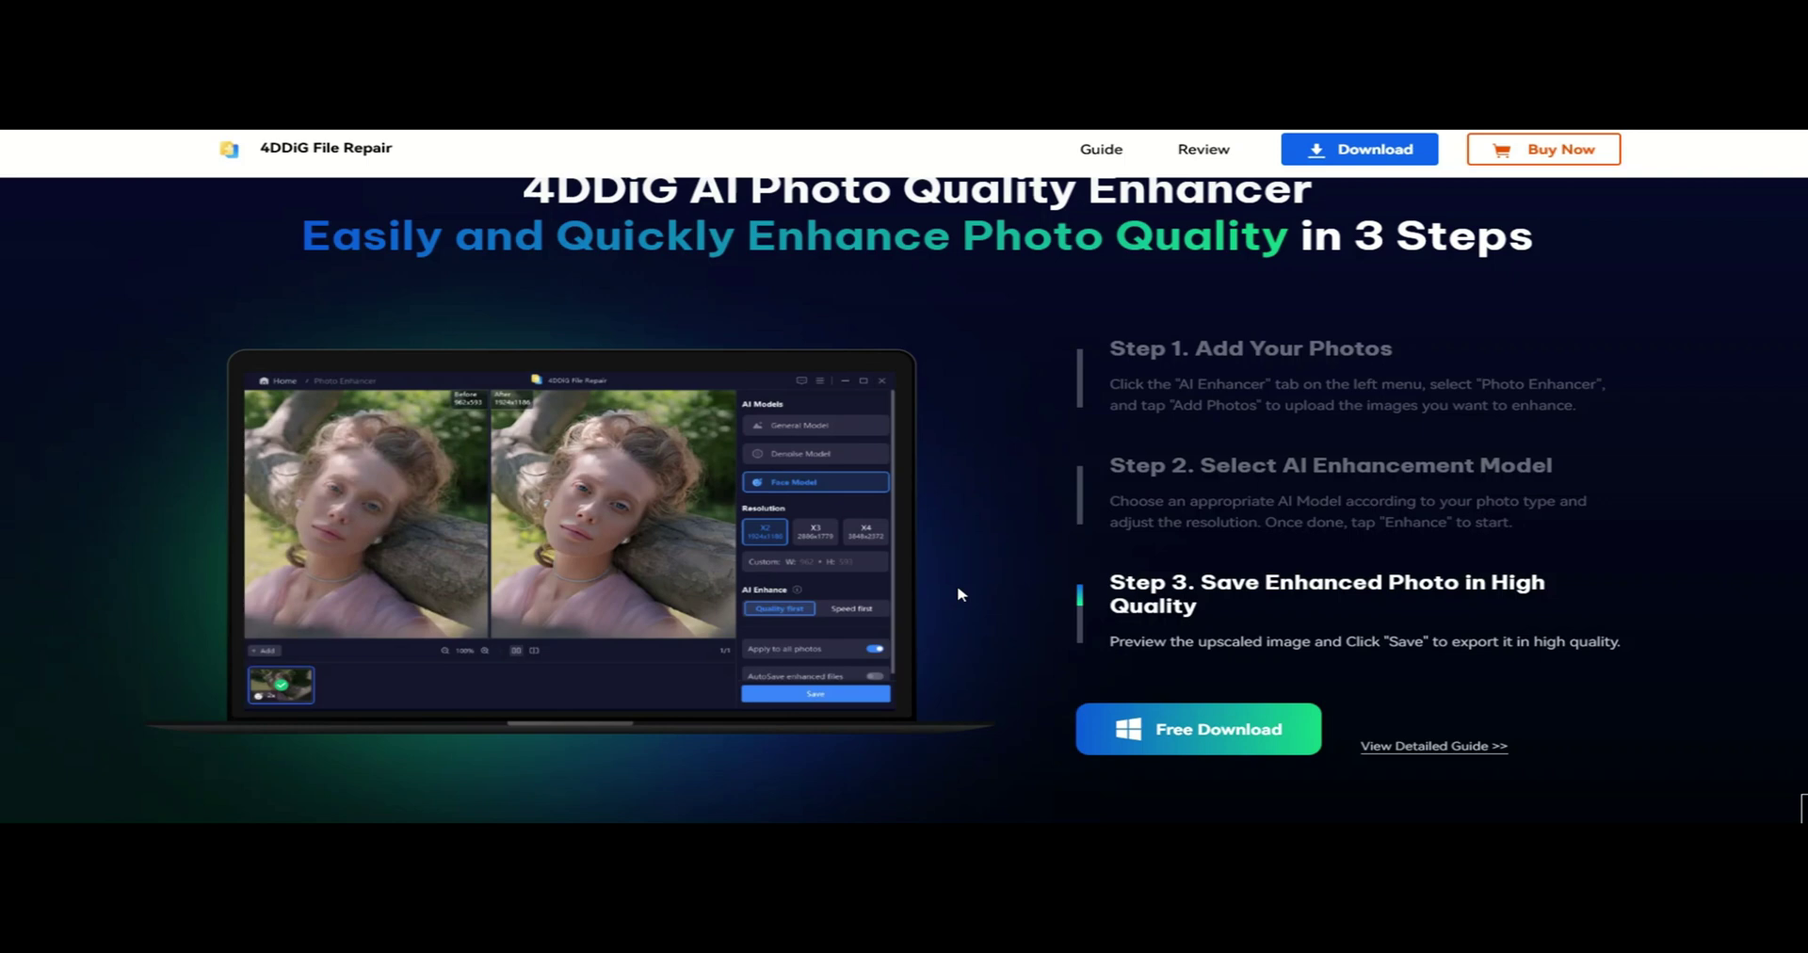
left_click(1301, 344)
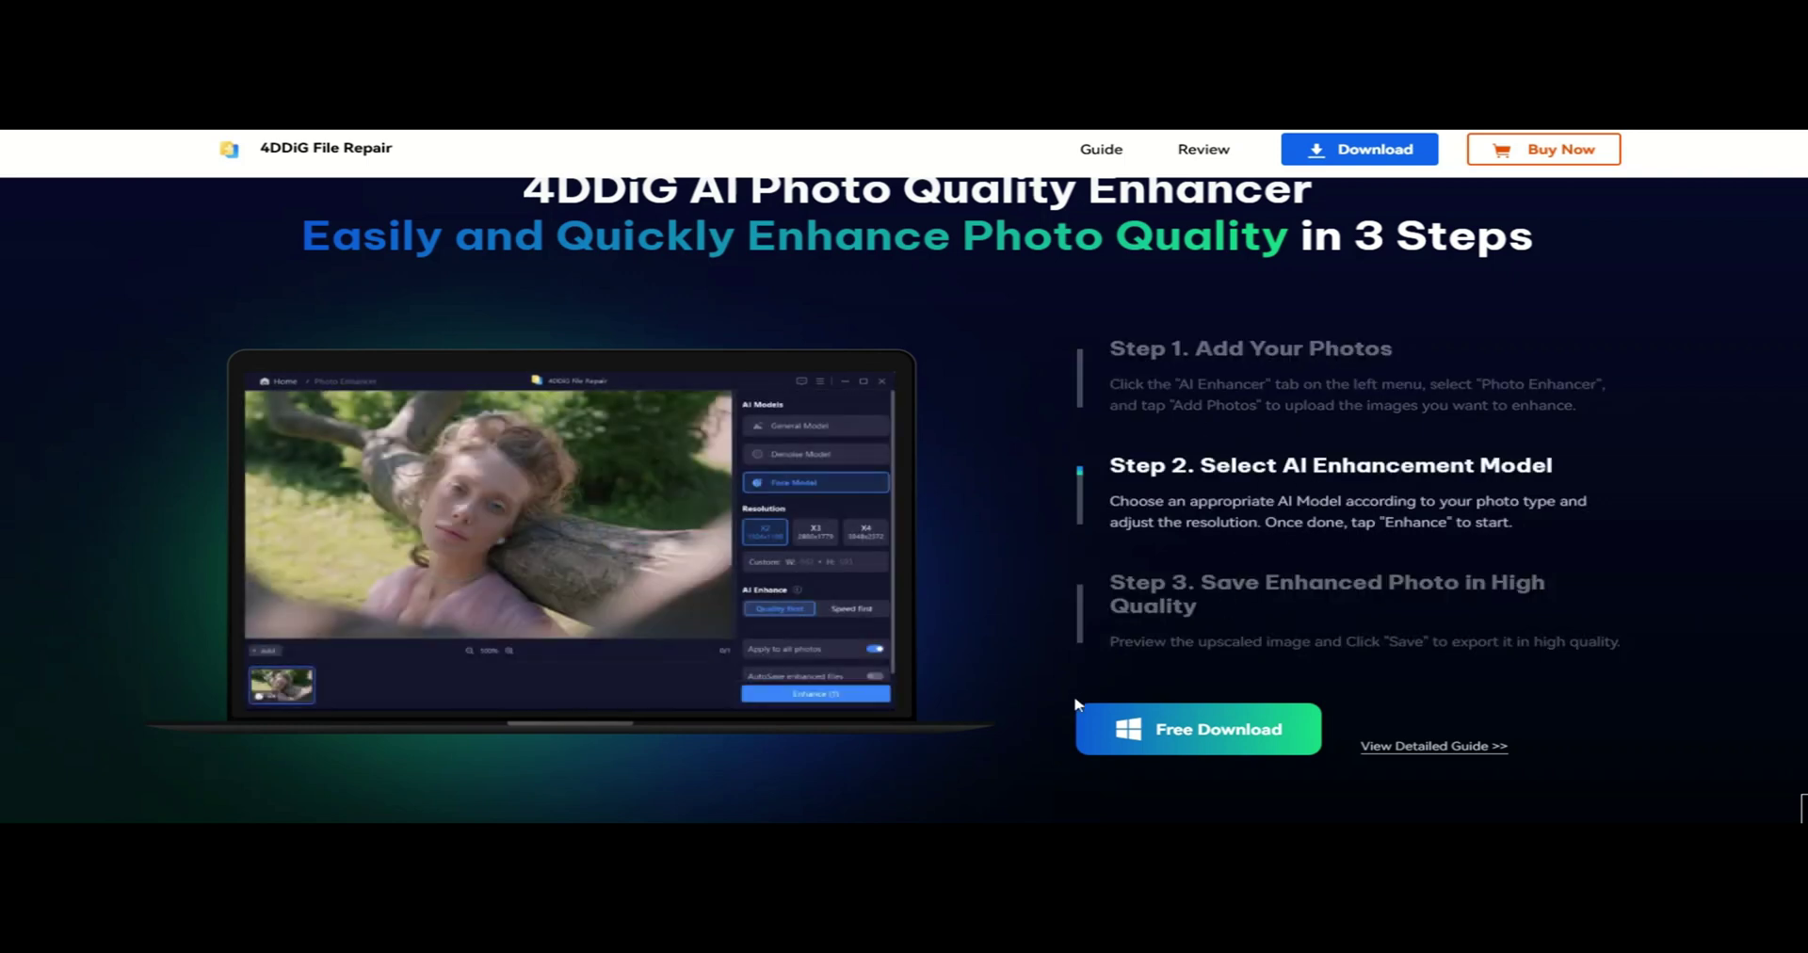
scroll(999, 691, "down", 12)
scroll(998, 690, "down", 4)
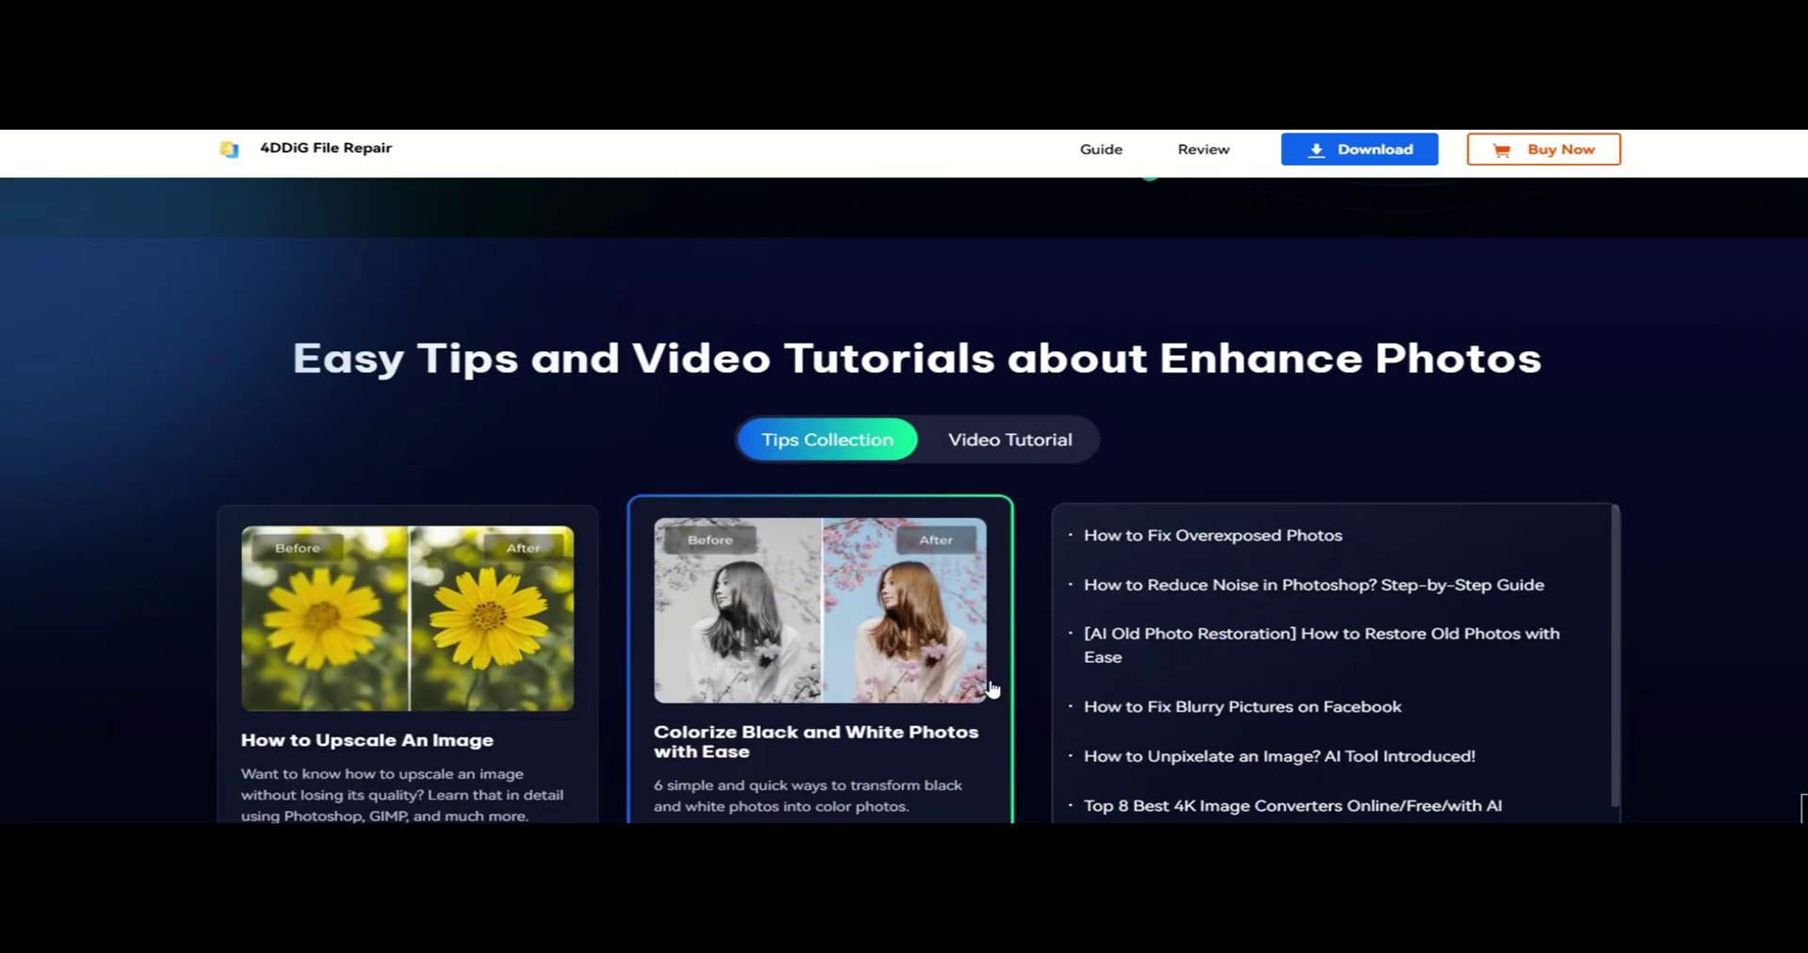
Show the video tutorials, then install 4DDiG File Repair in English to the default Program Files (x86)\Tenorshare path.
left_click(1038, 447)
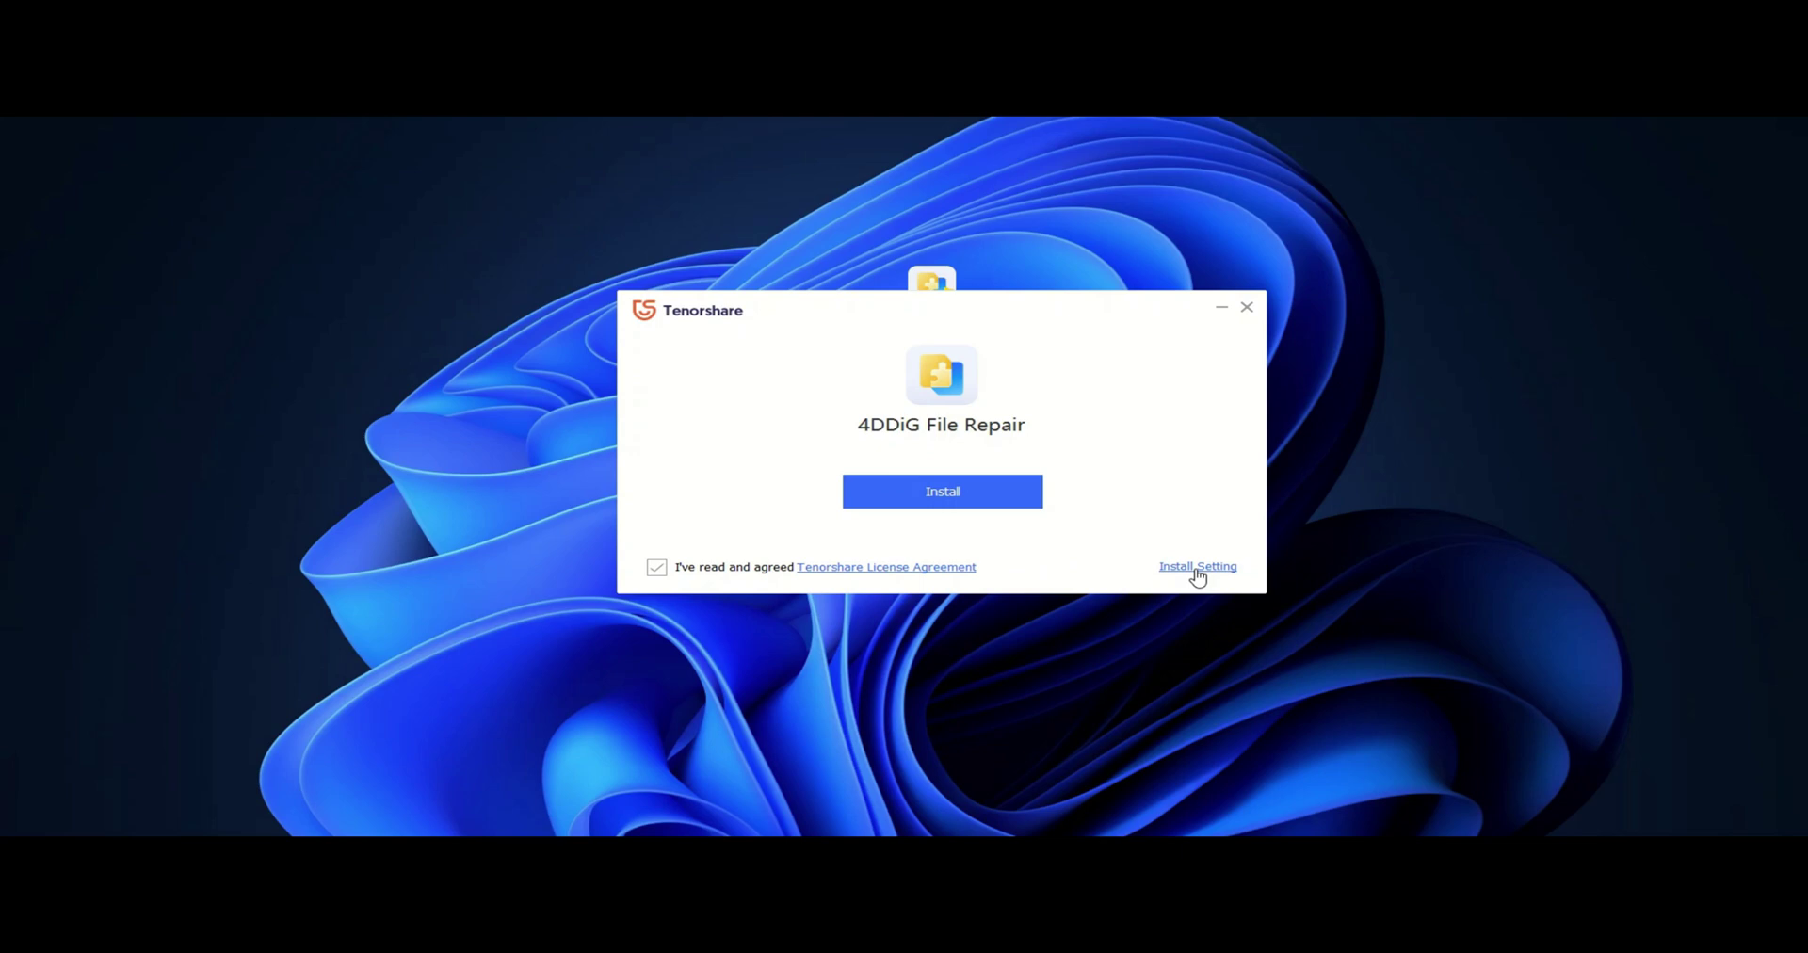
left_click(1198, 567)
left_click(716, 639)
scroll(703, 566, "down", 3)
scroll(703, 566, "up", 3)
left_click(763, 674)
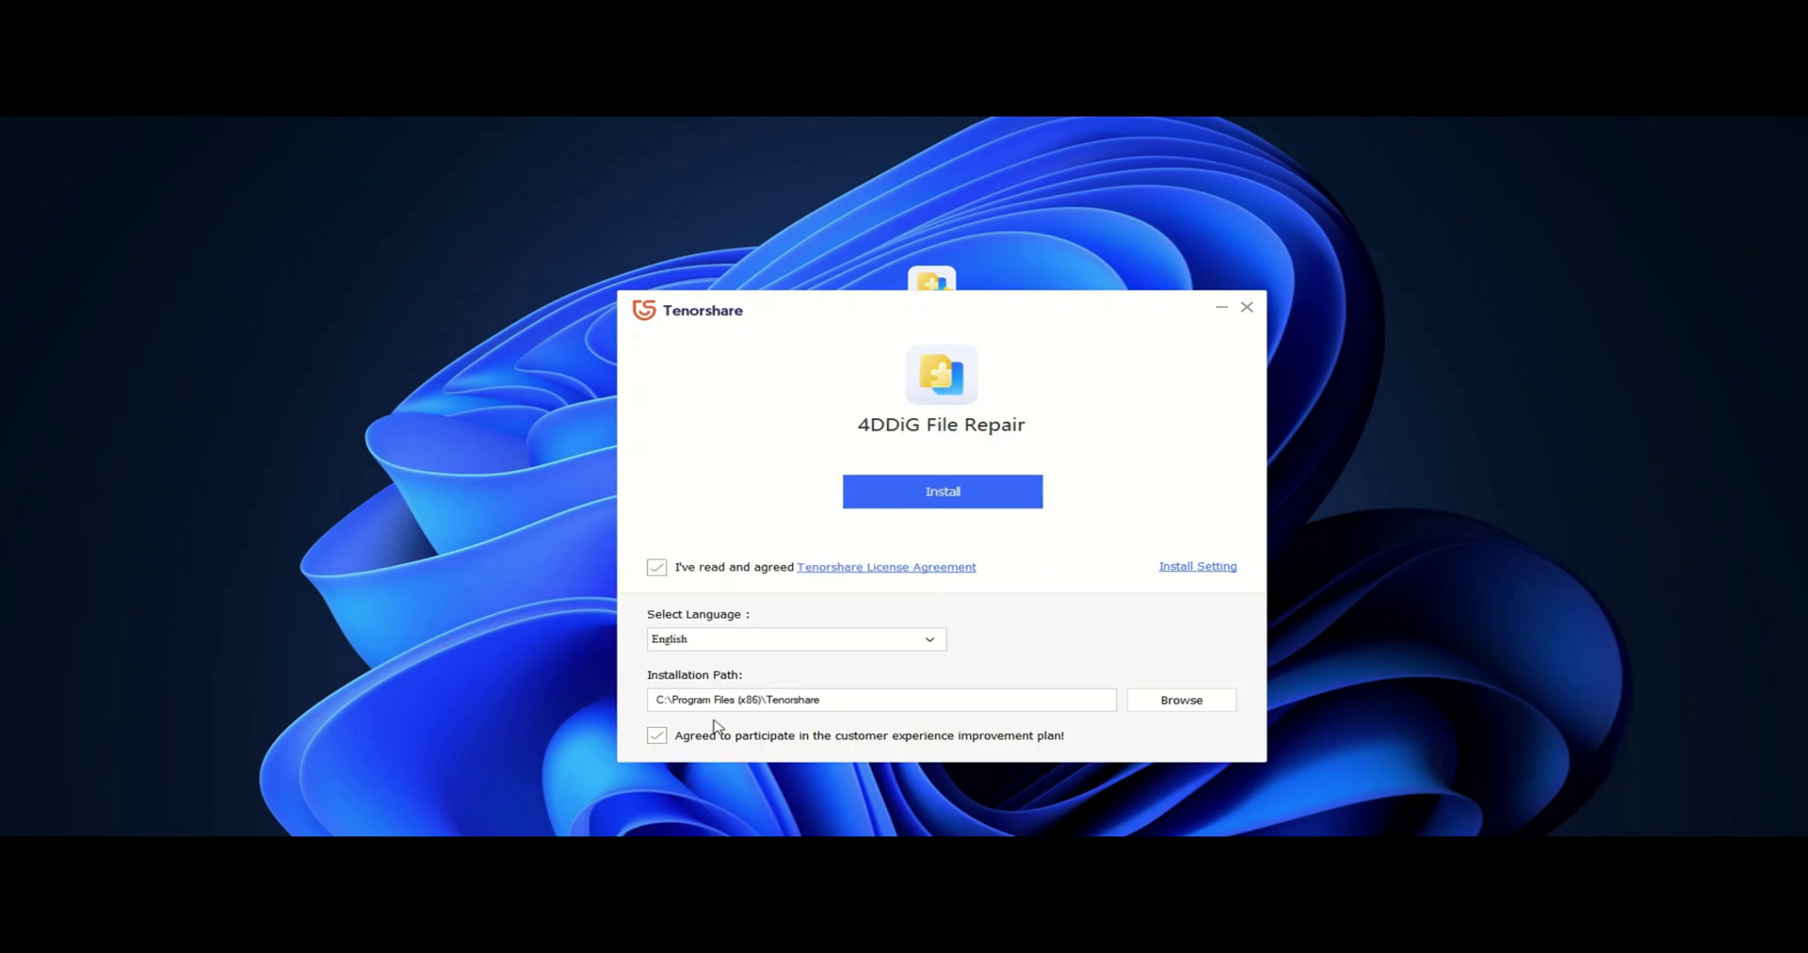
left_click(980, 492)
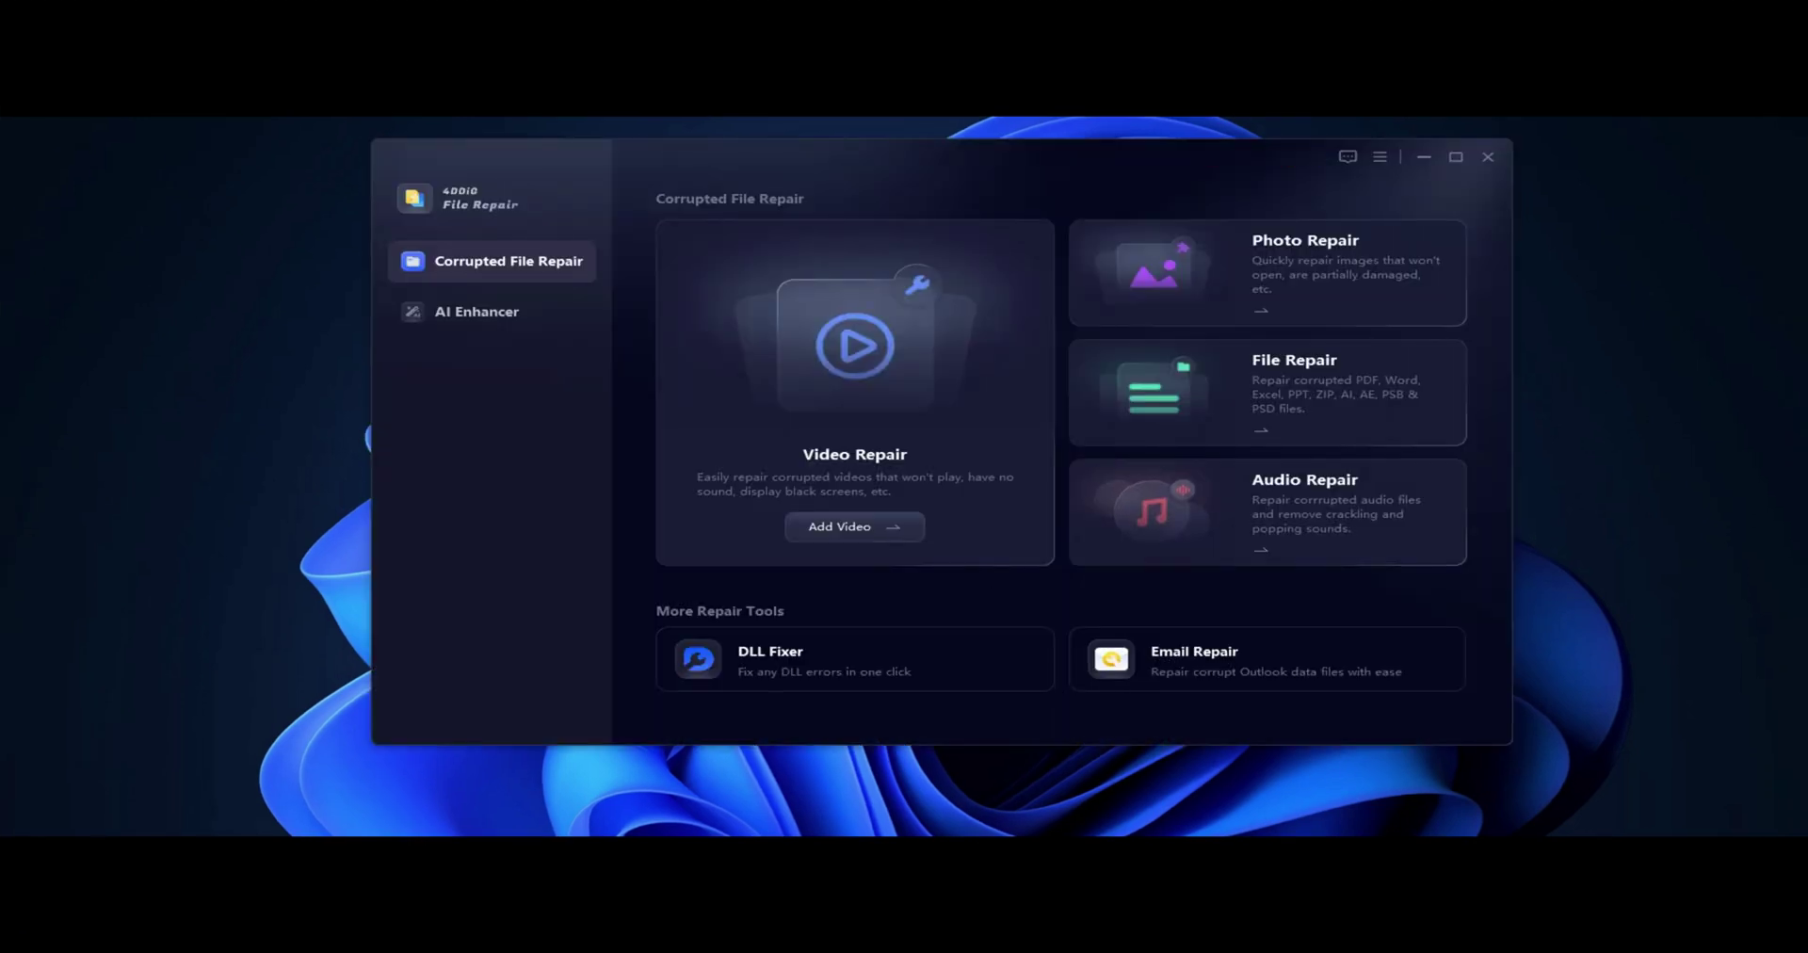
Show the AI Enhancer tools and switch the program's appearance to the light theme.
left_click(480, 313)
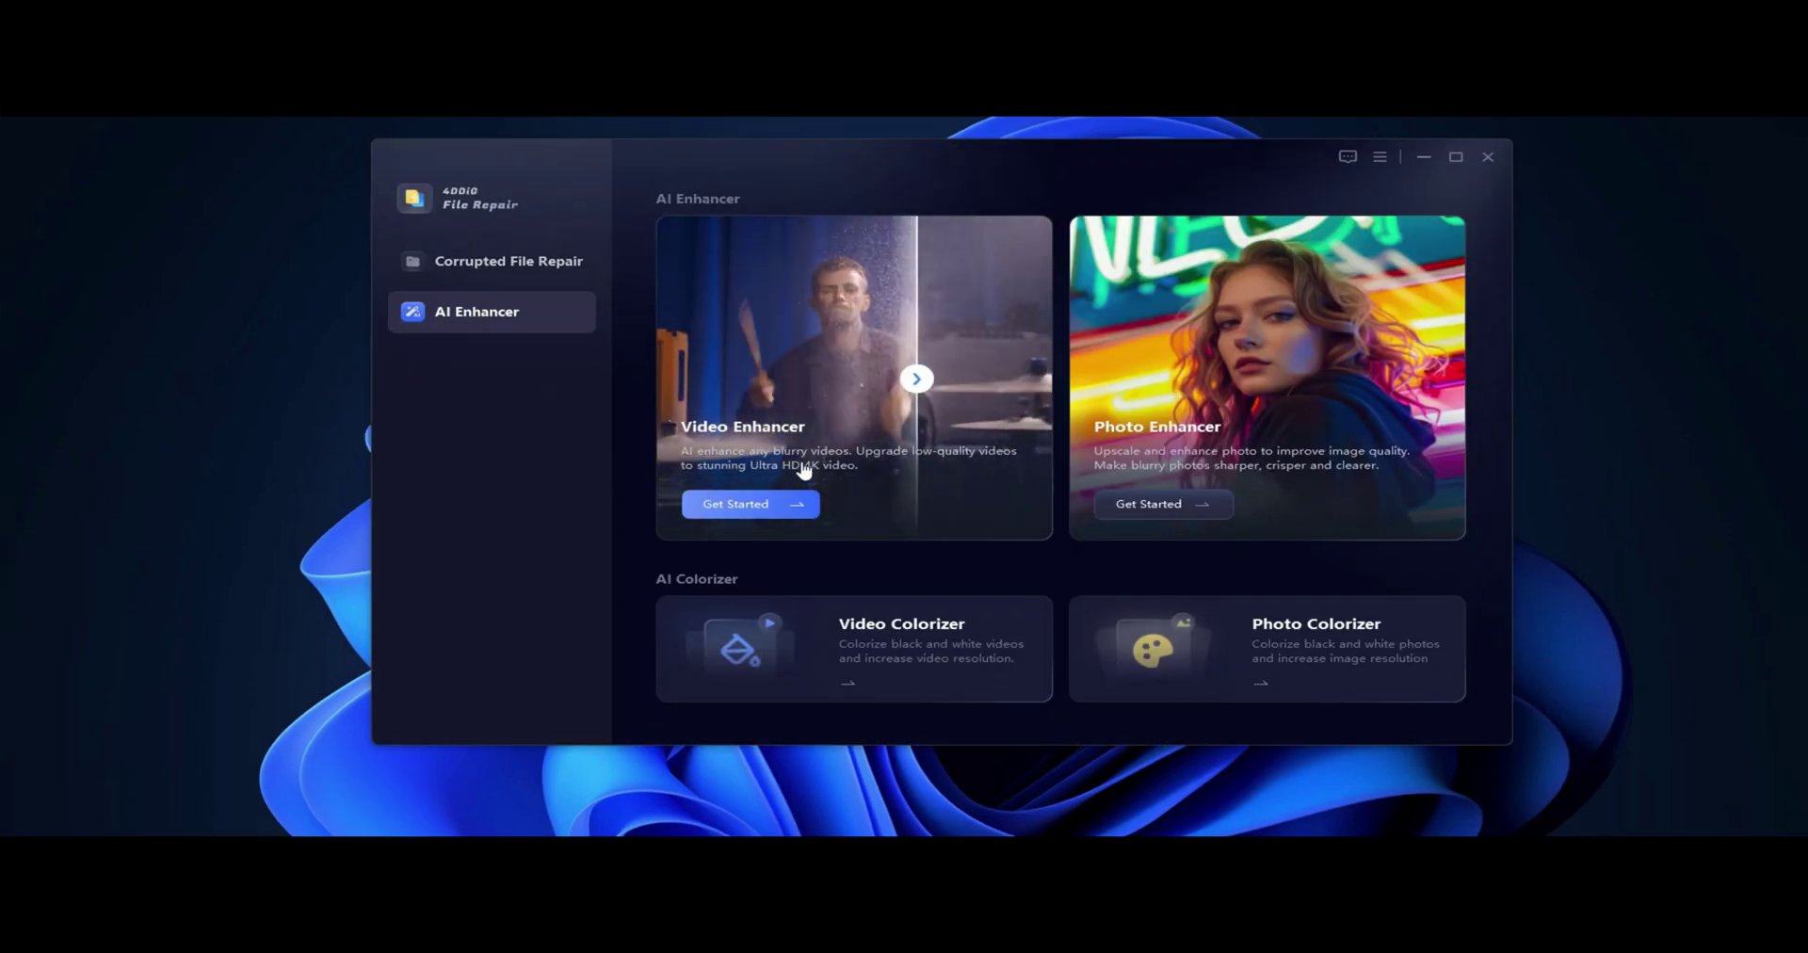
left_click(1380, 157)
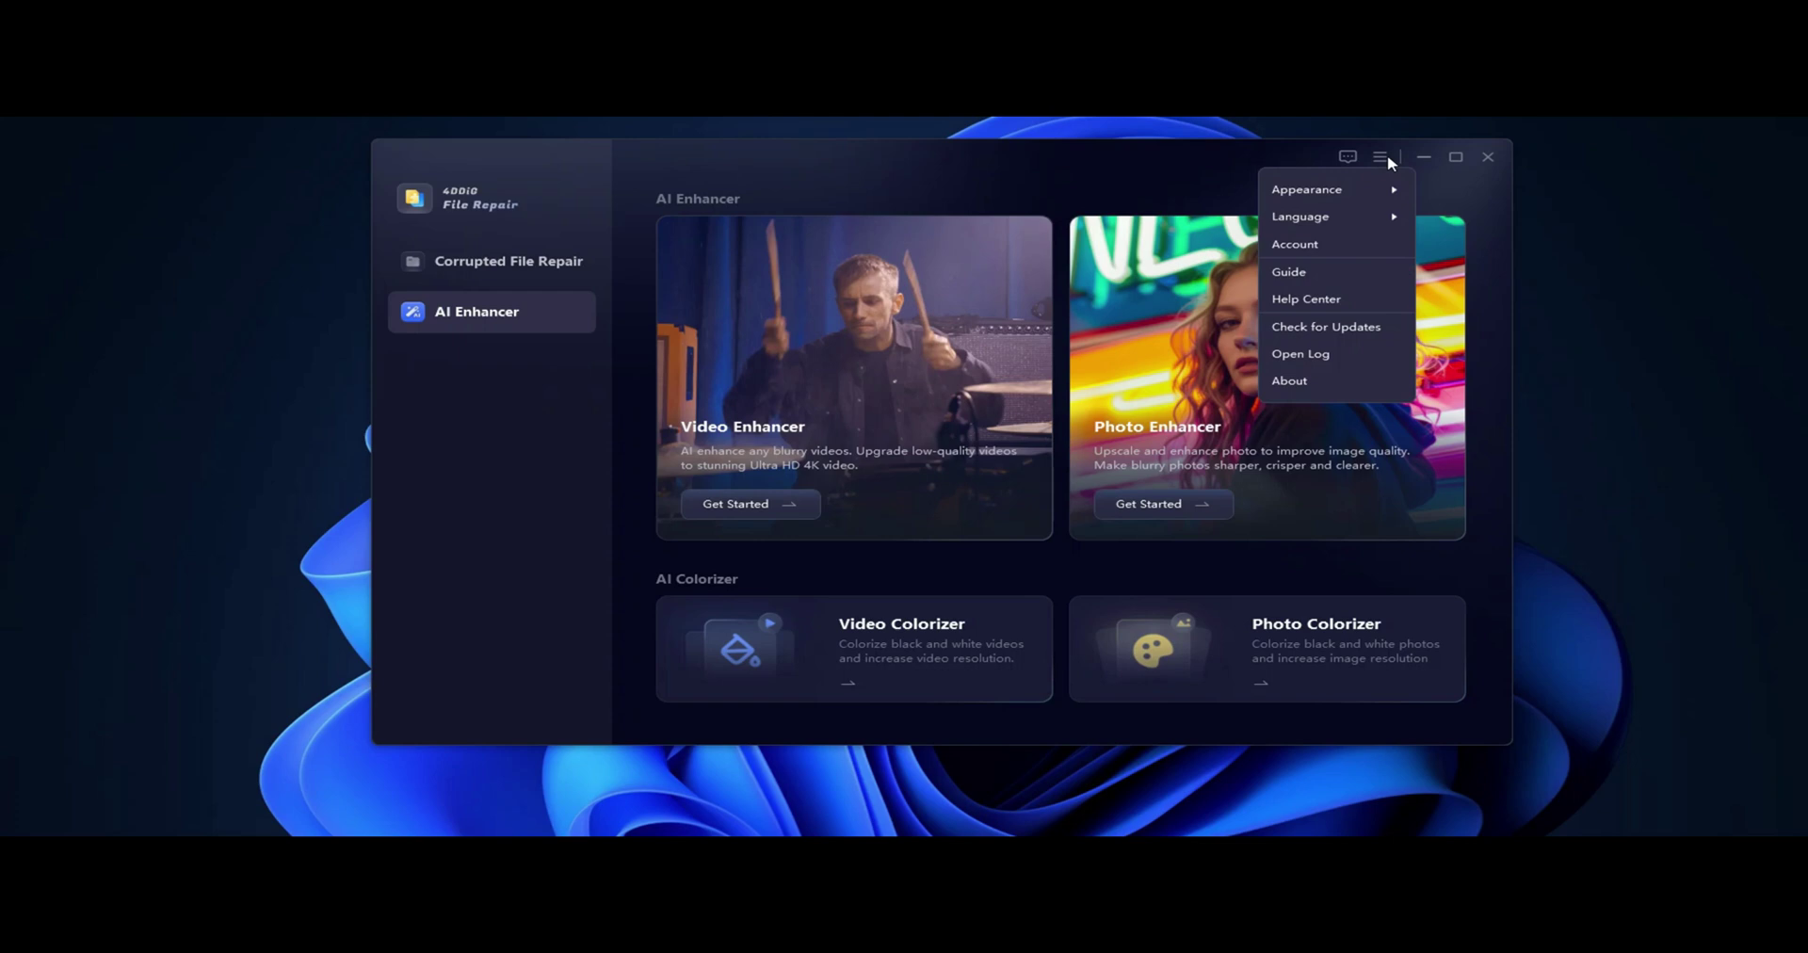
left_click(1451, 220)
left_click(1380, 156)
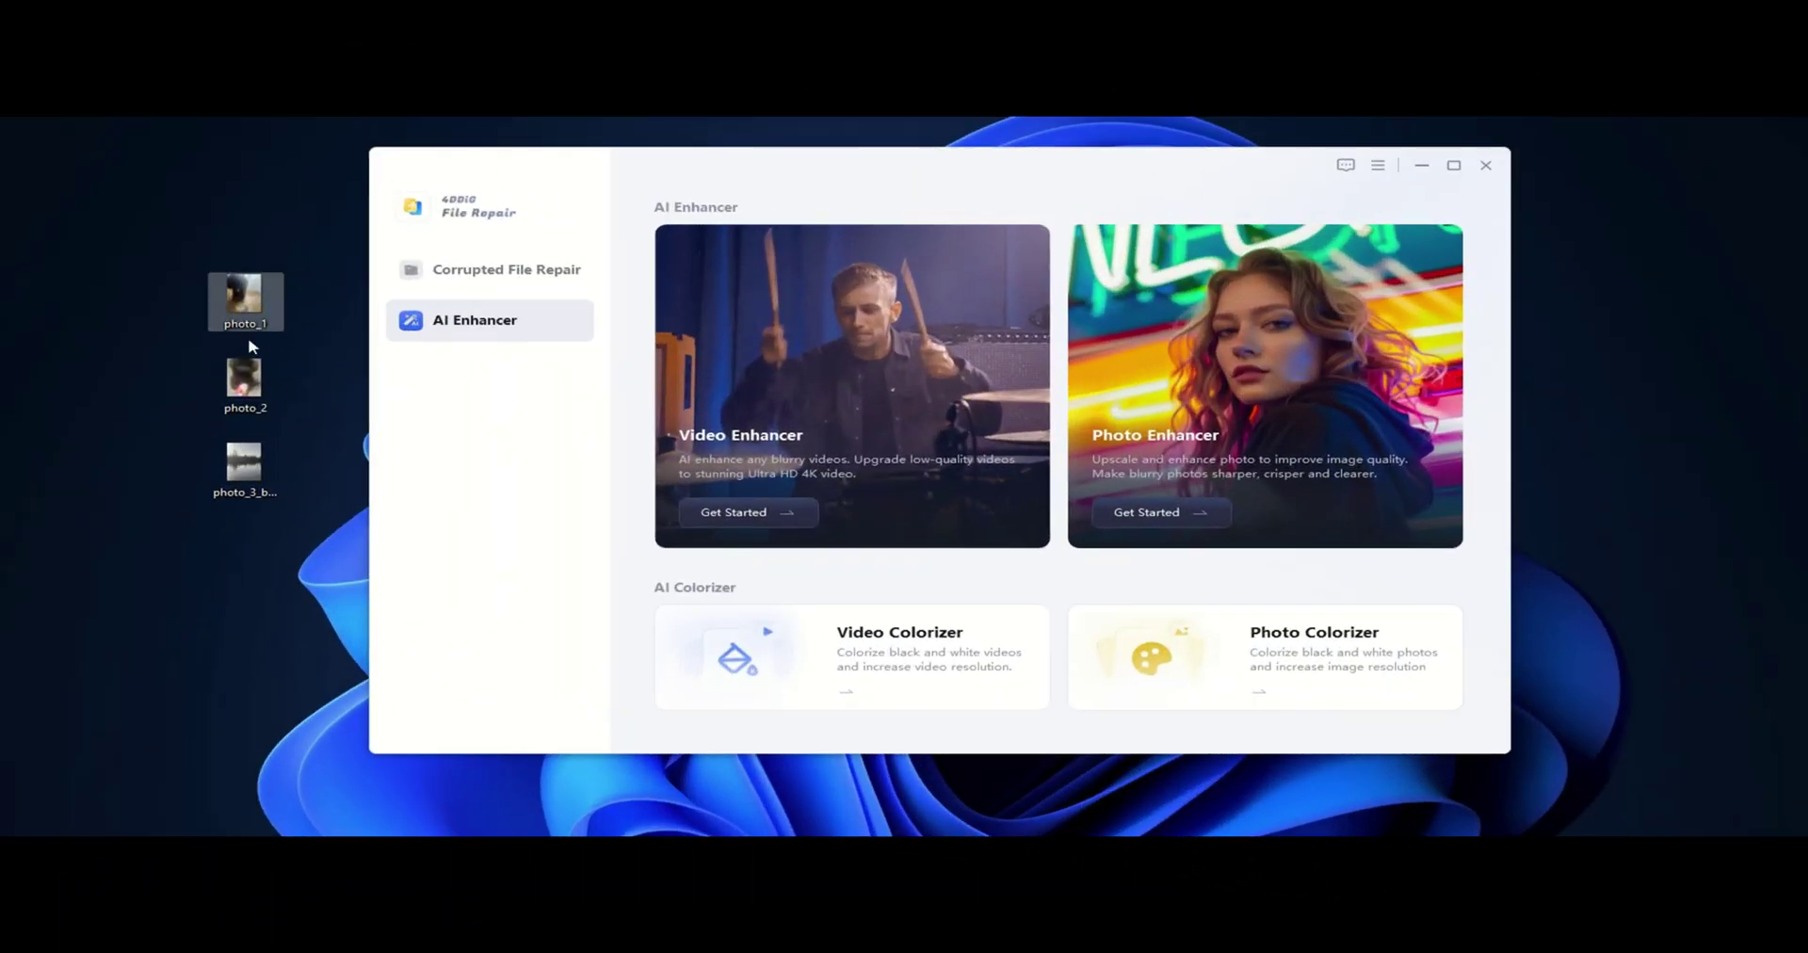
Open Photo Enhancer and add the dog picture photo_1 from the Desktop.
left_click(243, 463)
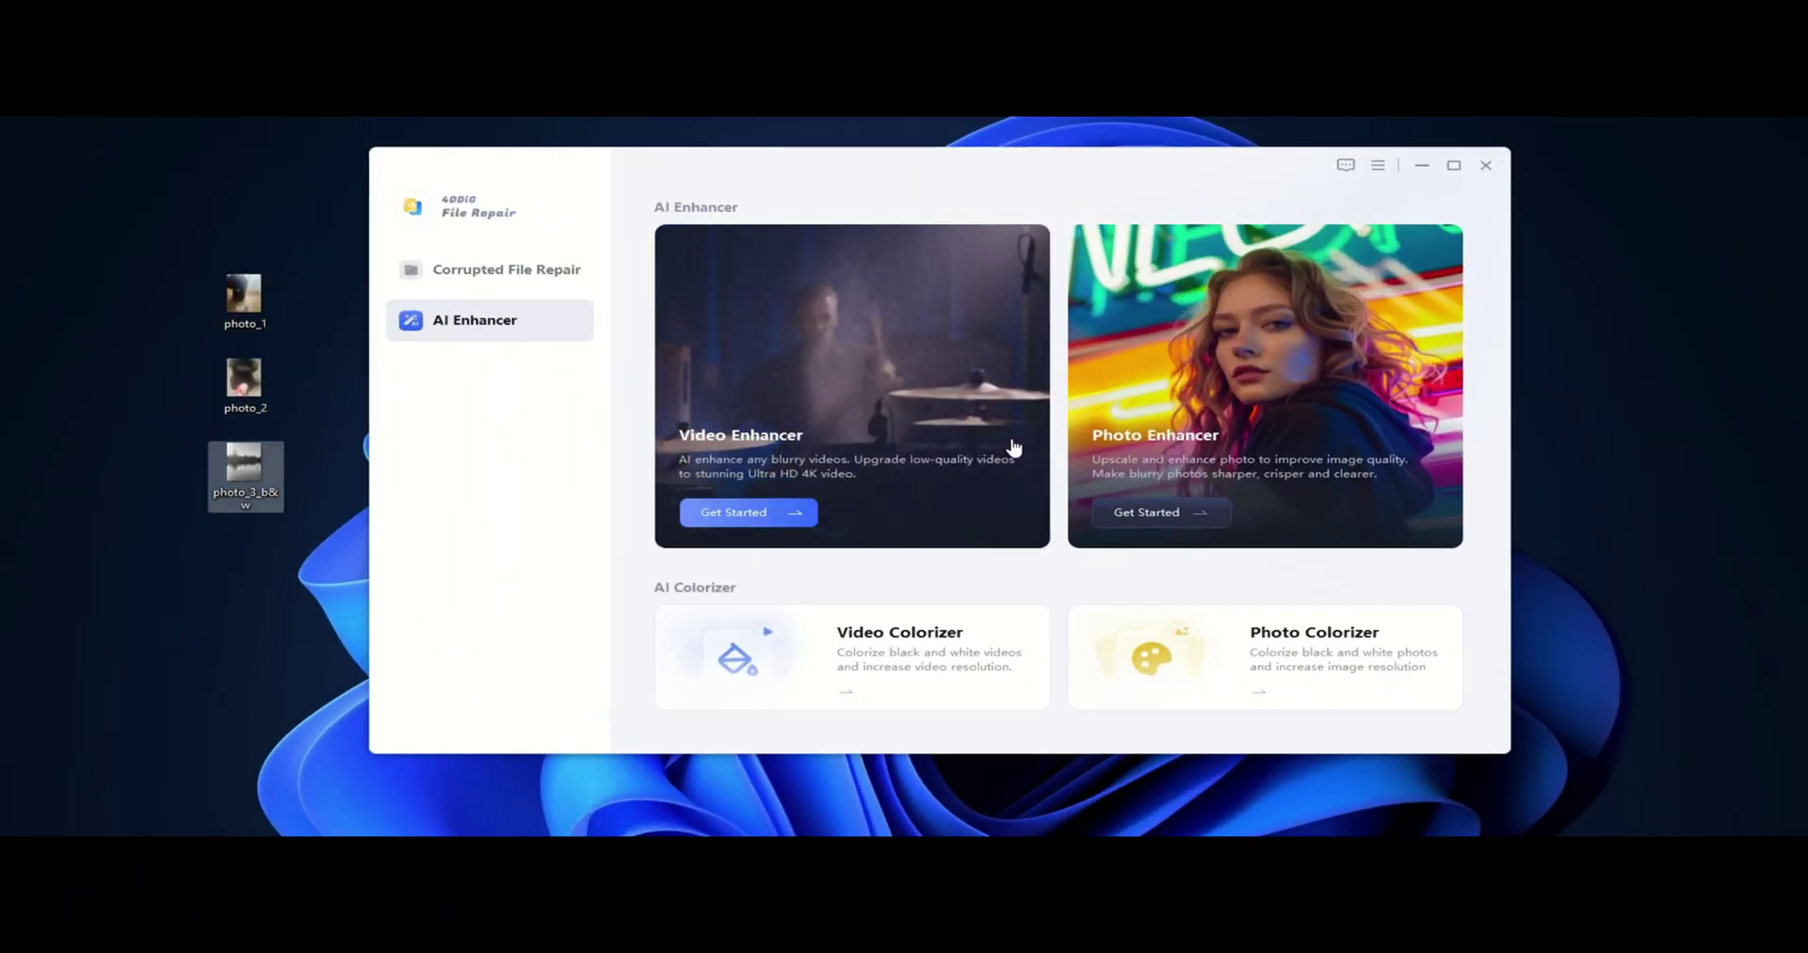
left_click(1276, 421)
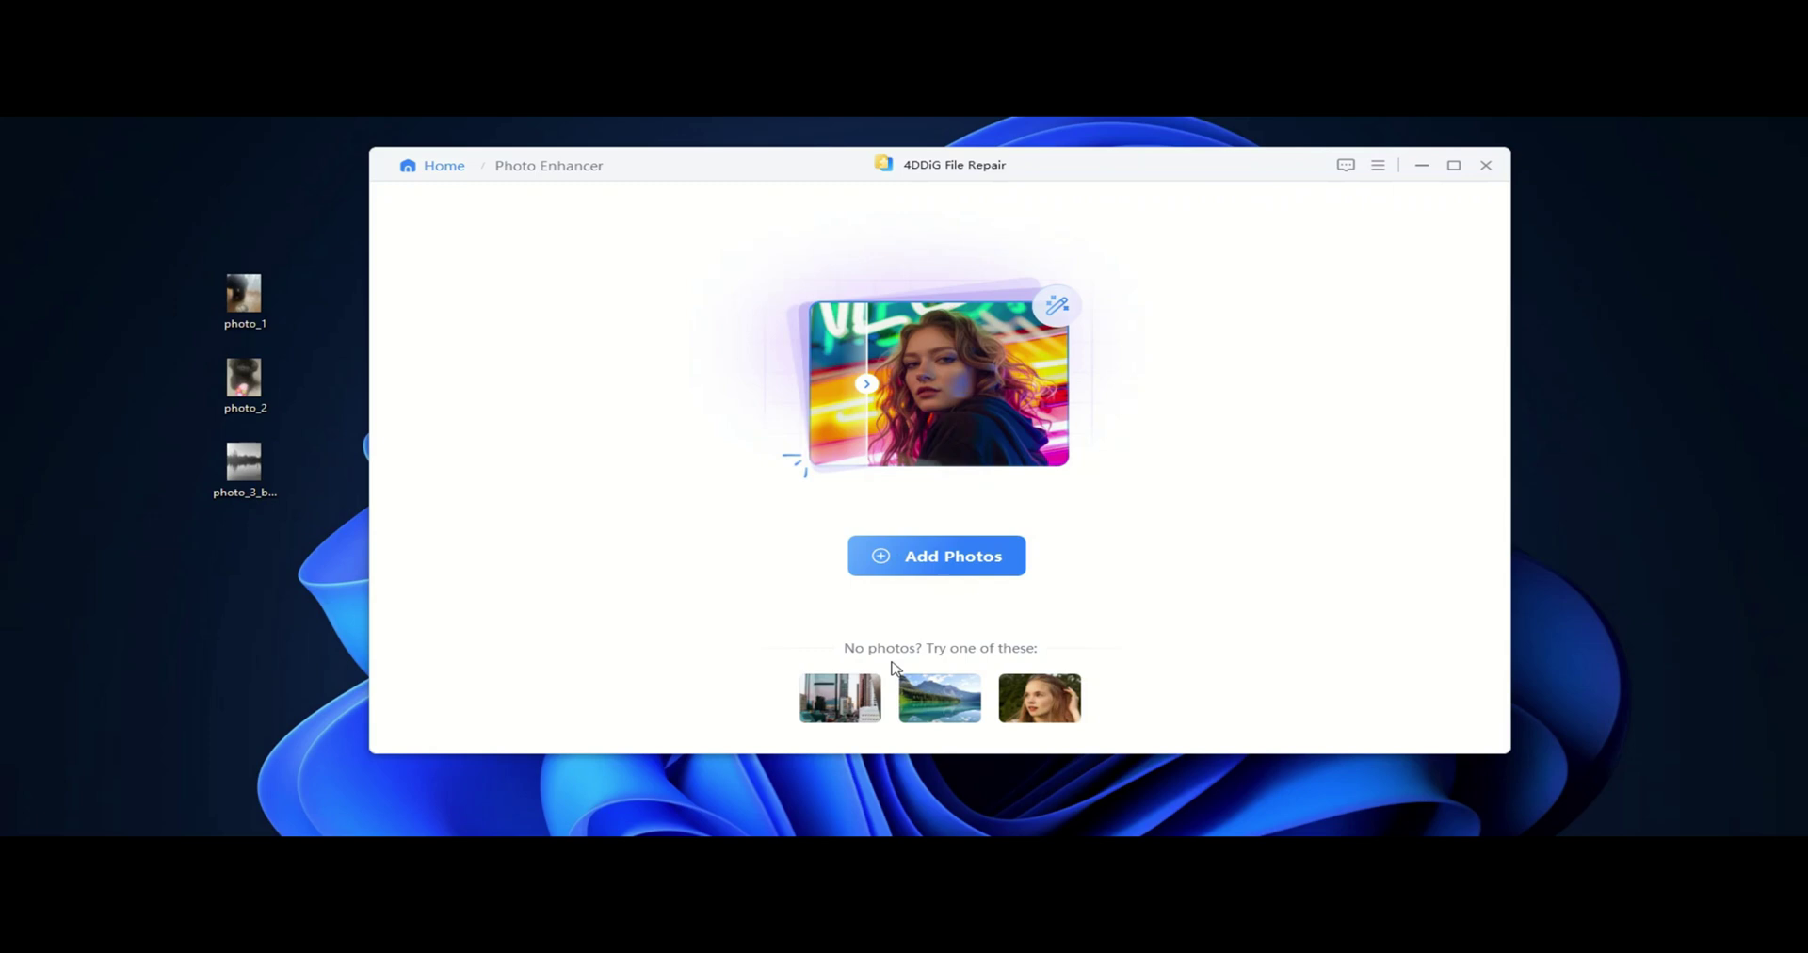
left_click(960, 559)
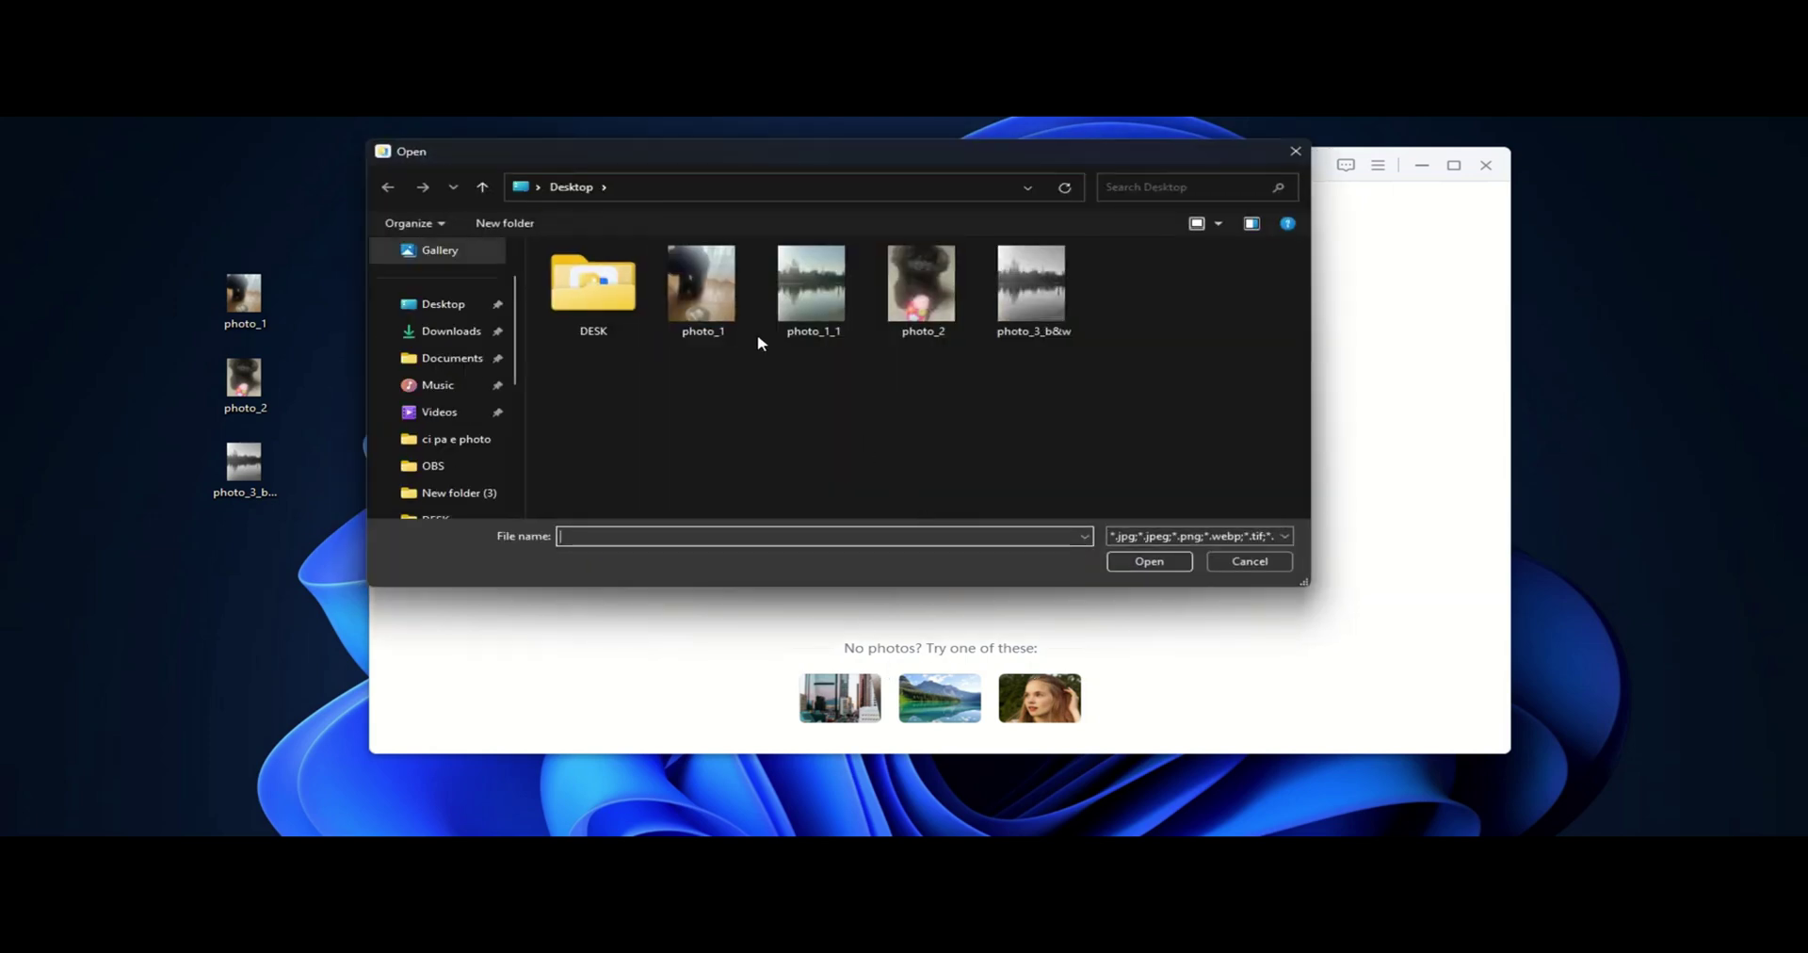
left_click(1146, 562)
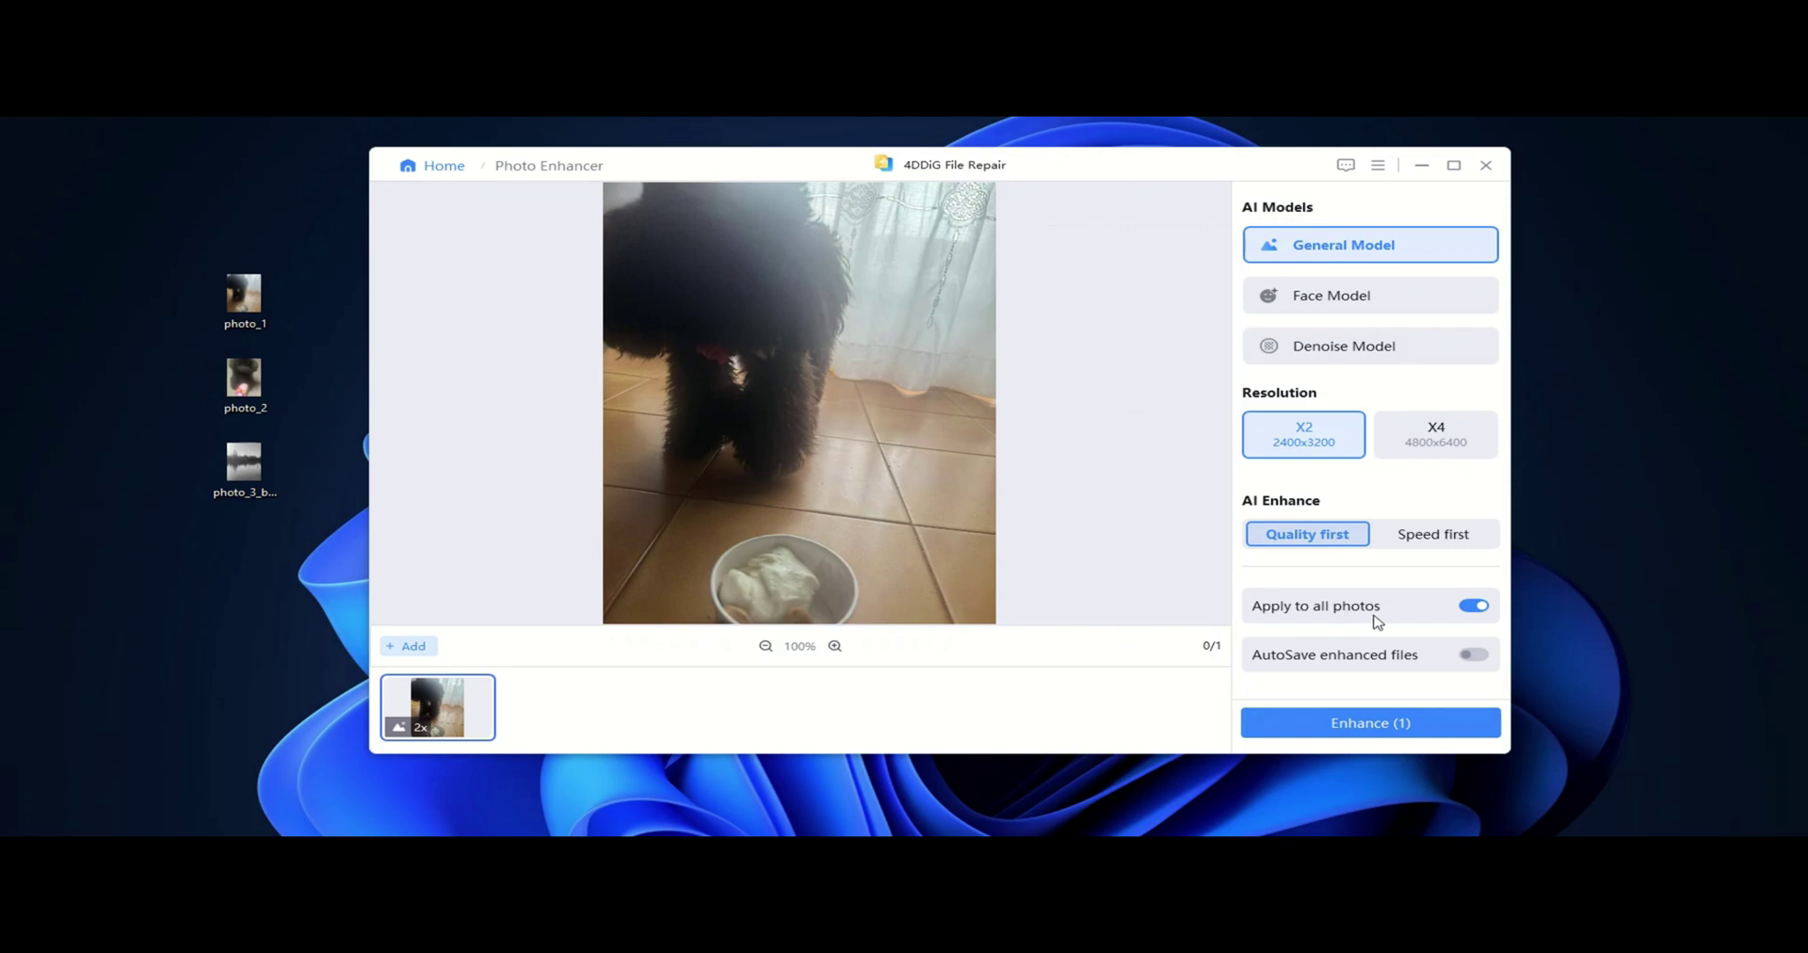
Enhance photo_1 with General Model, X2 and Quality first, producing a 2400x3200 result.
left_click(1408, 721)
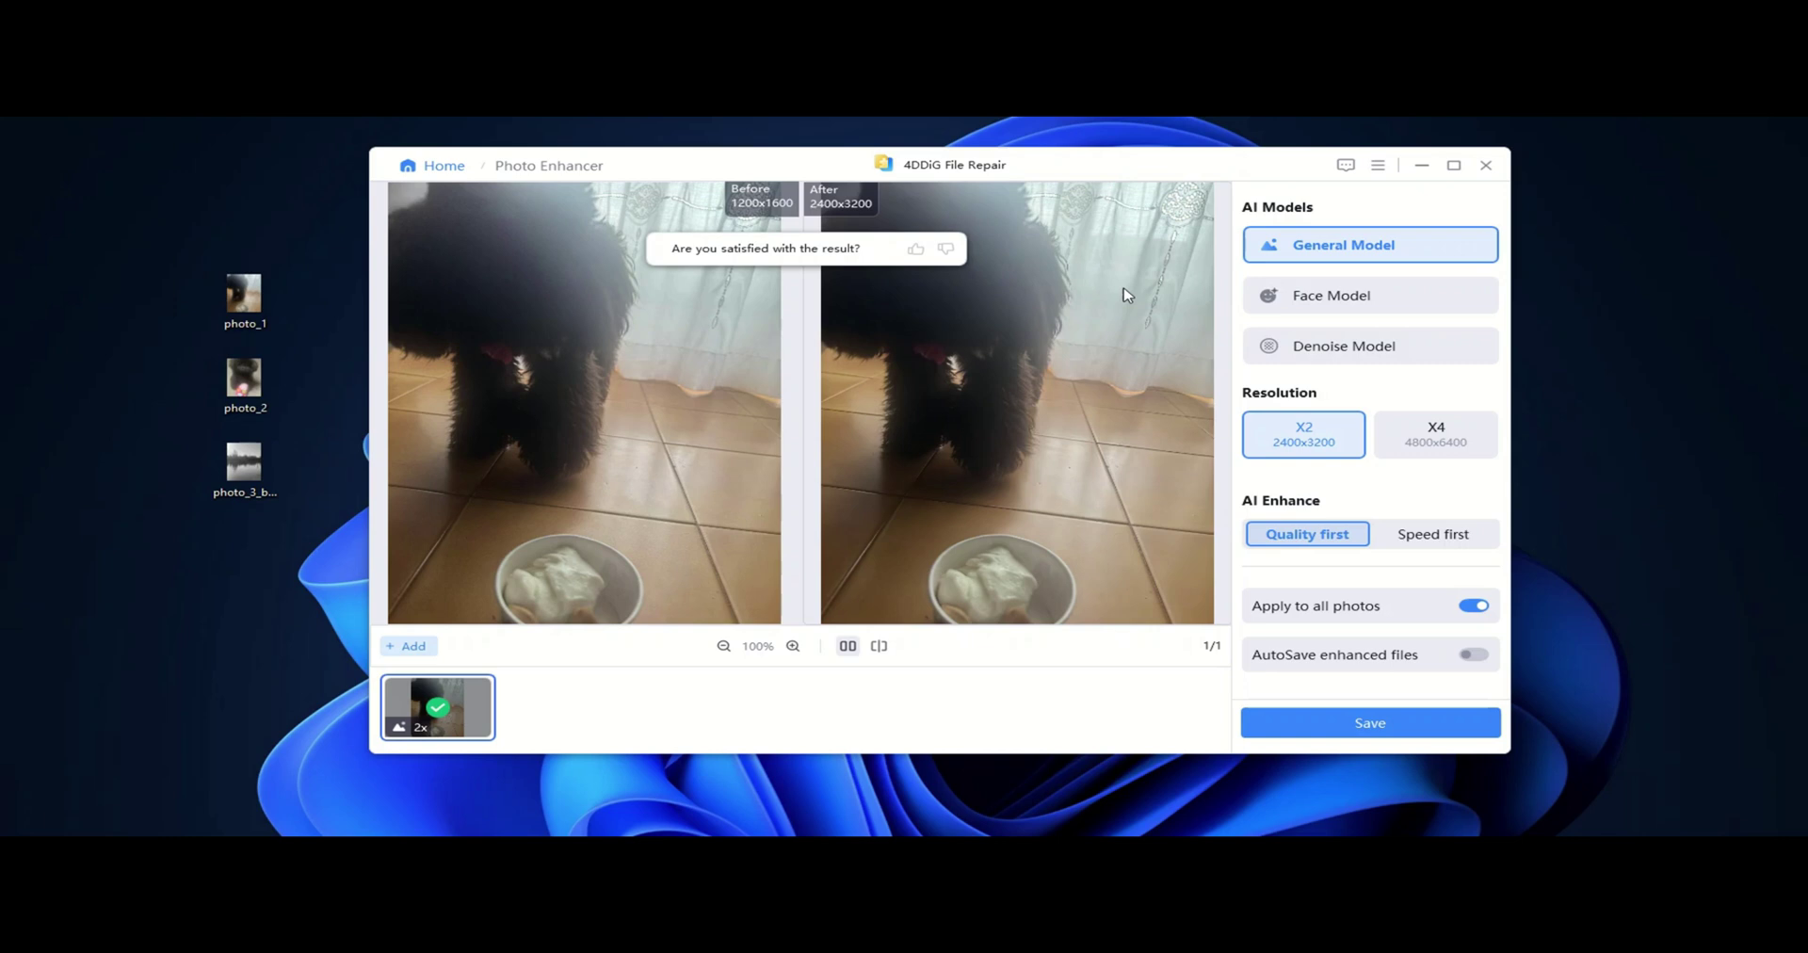
mouse_move(1359, 348)
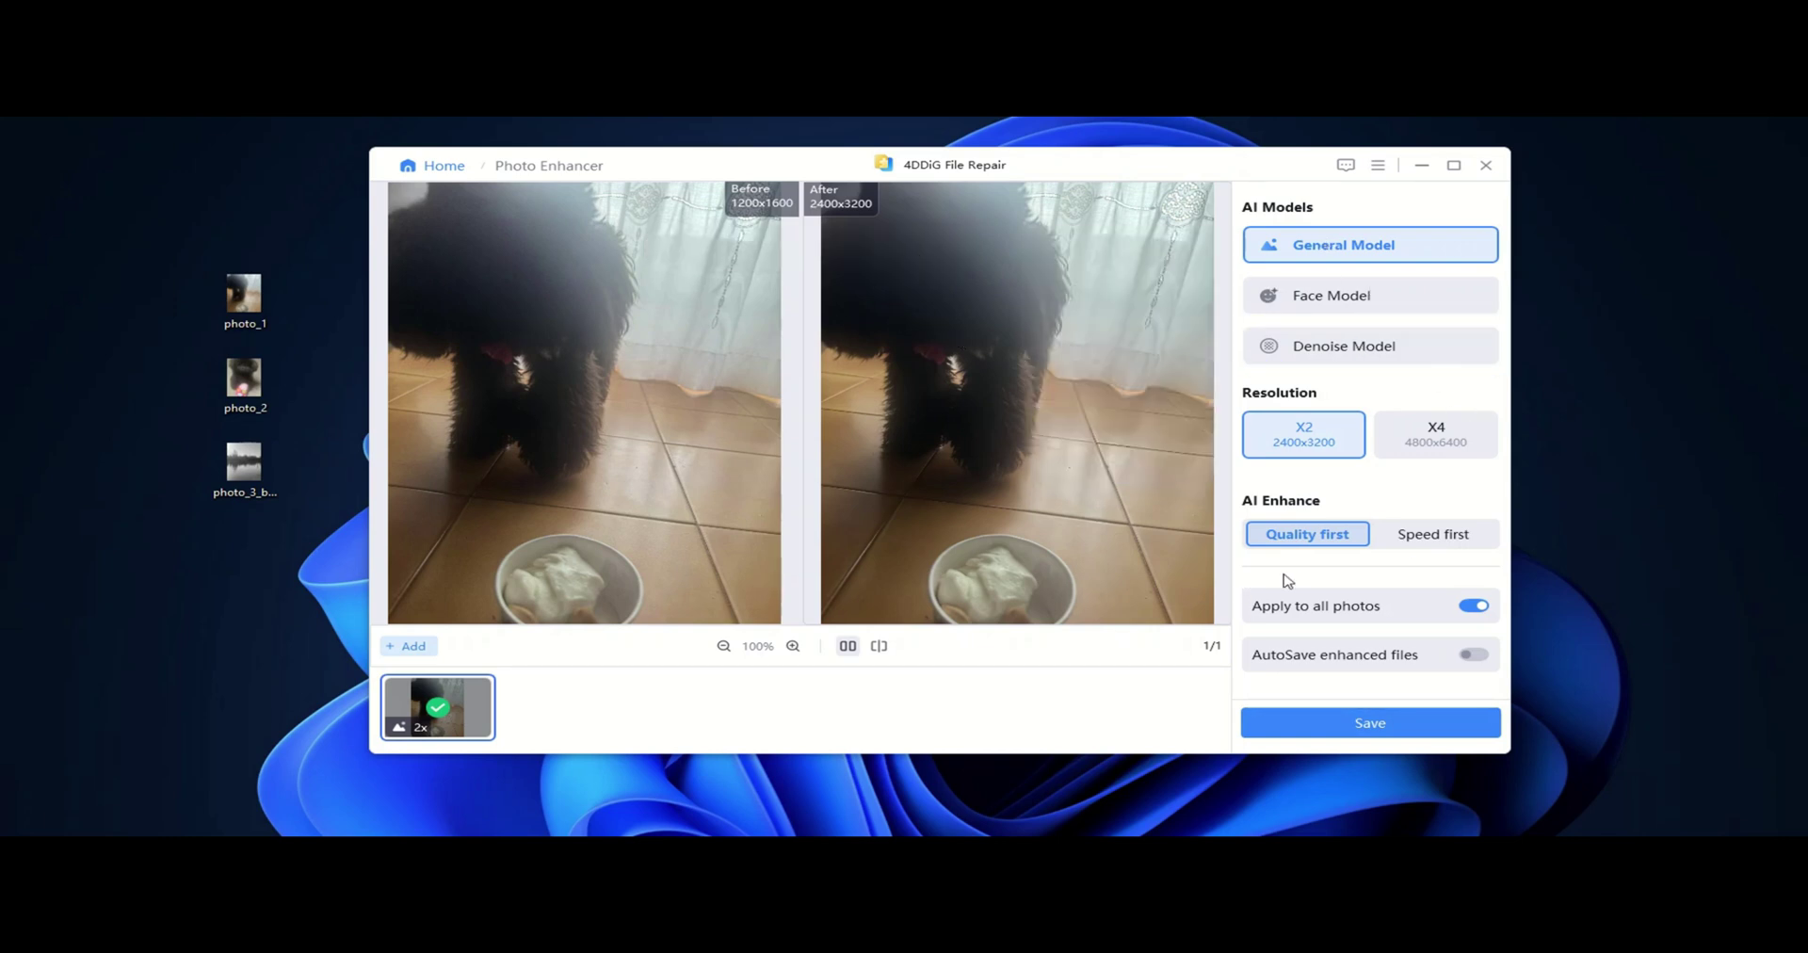
Save the enhanced photo_1 to Documents\4DDiG Photo Enhancer and dismiss the Export Complete notice.
left_click(1360, 724)
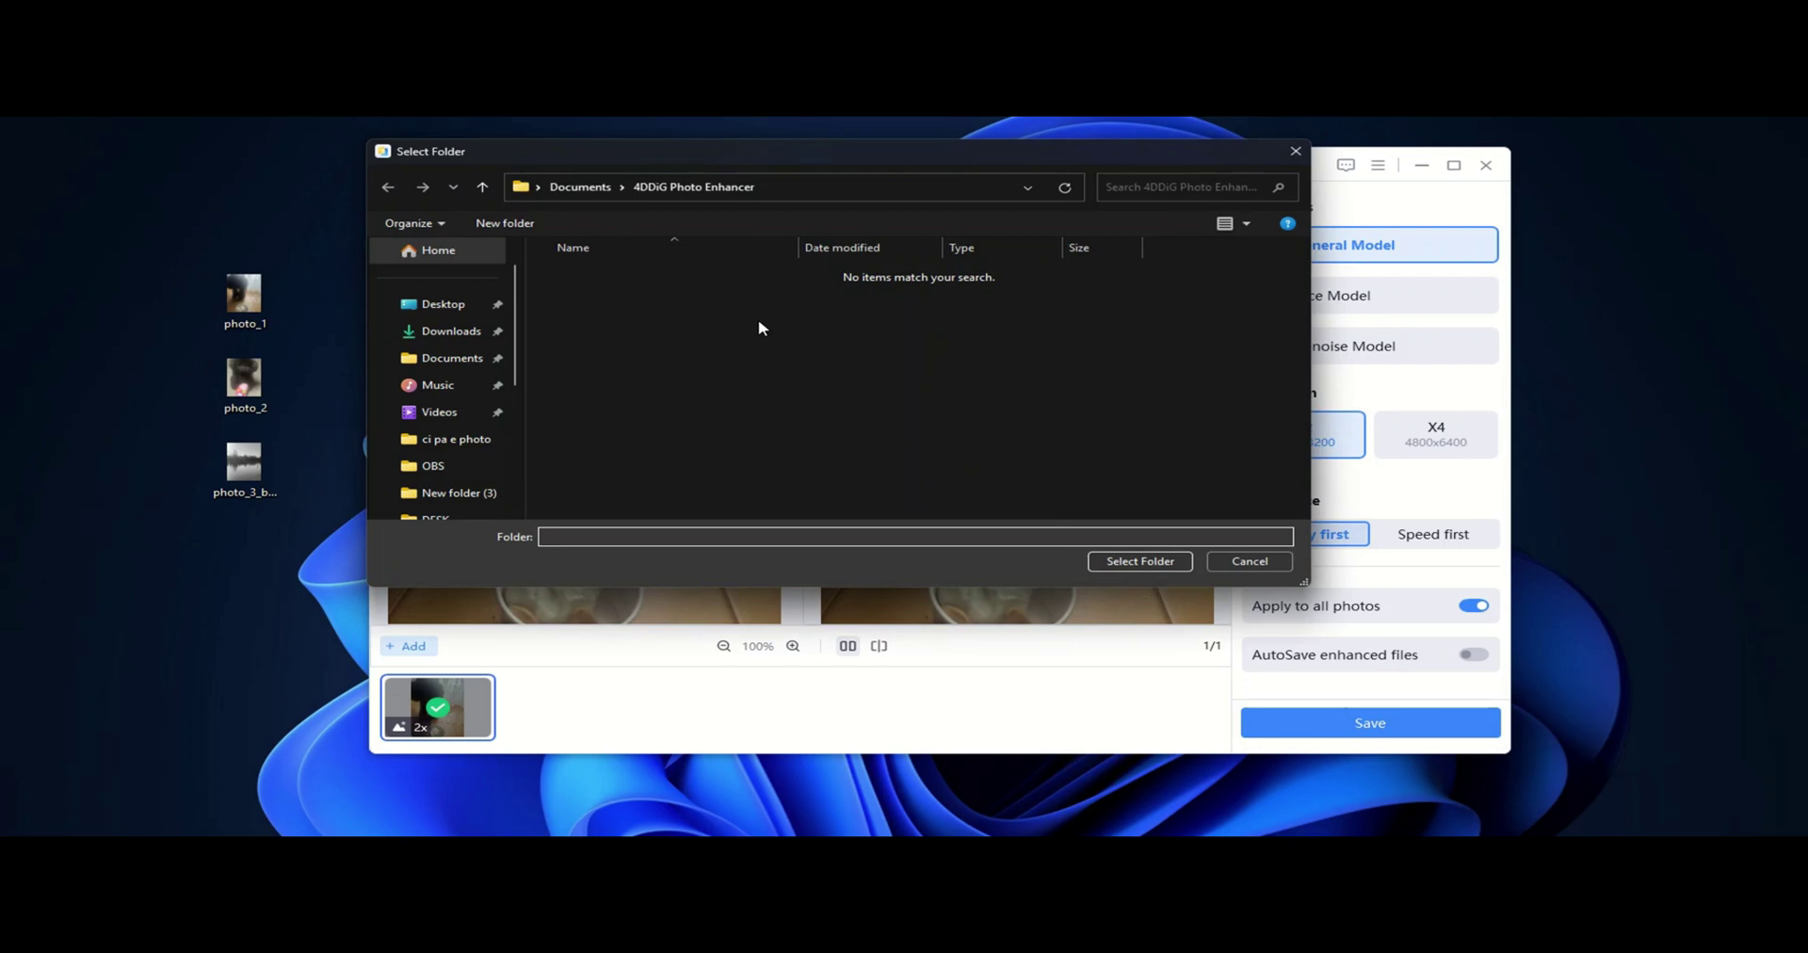
left_click(1145, 559)
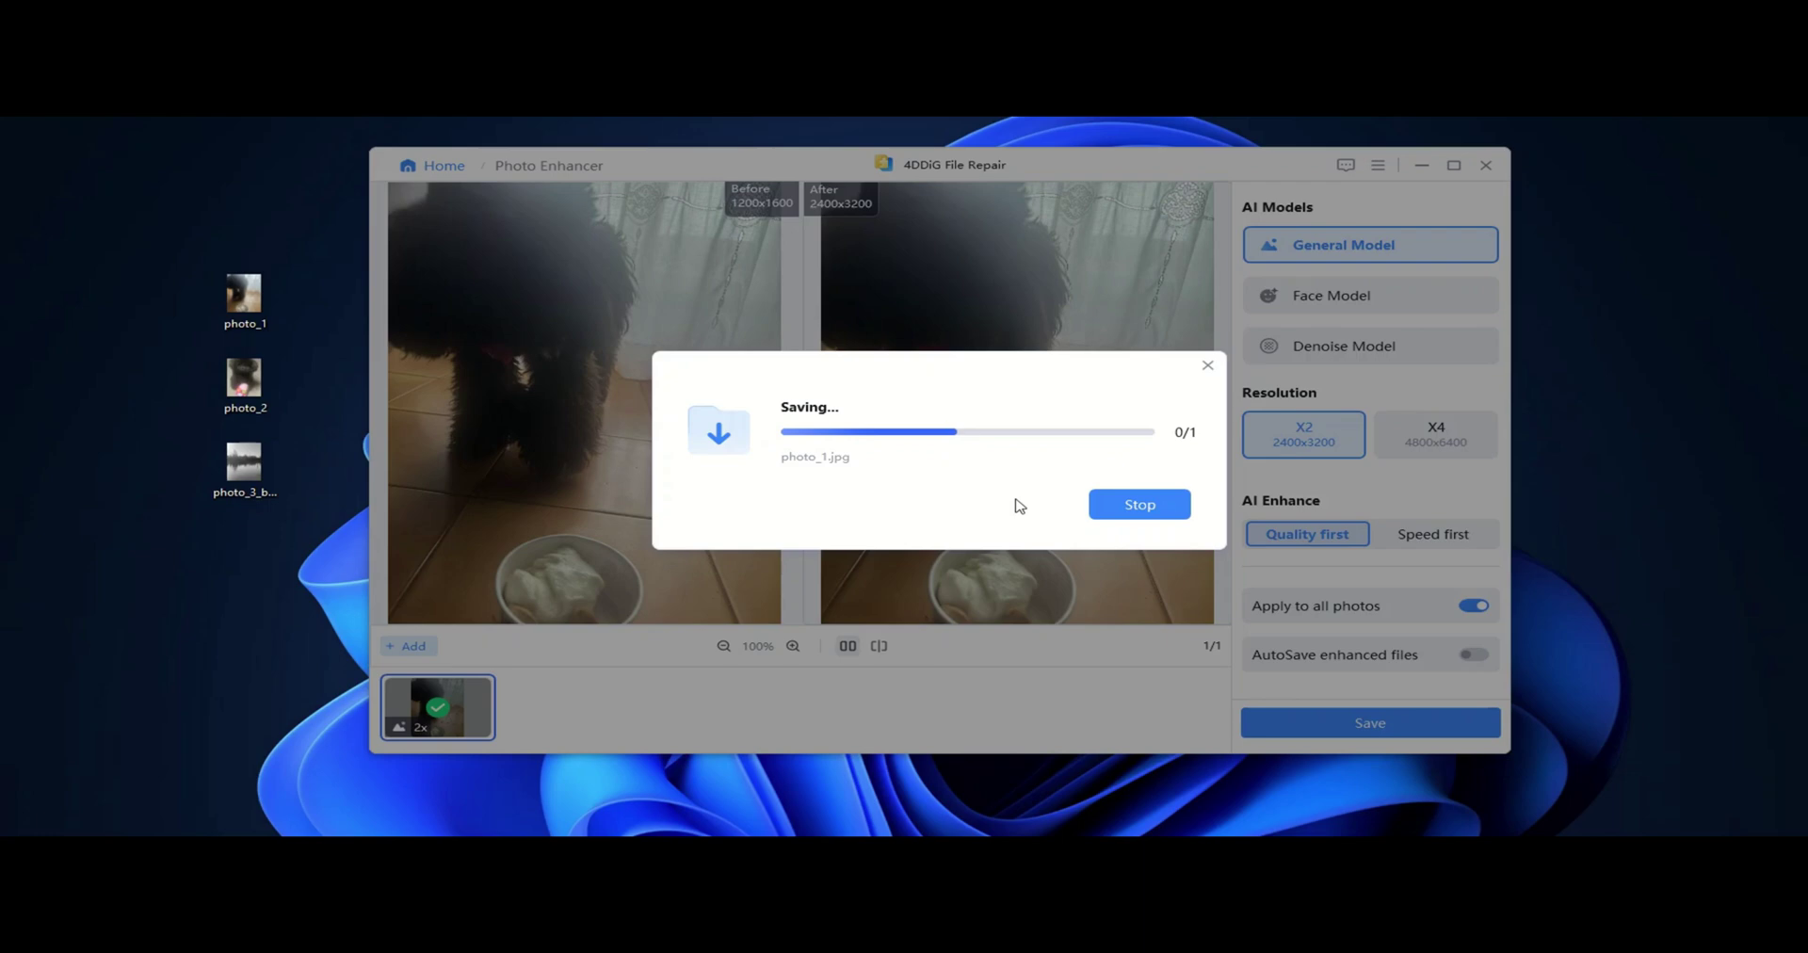
left_click(1021, 505)
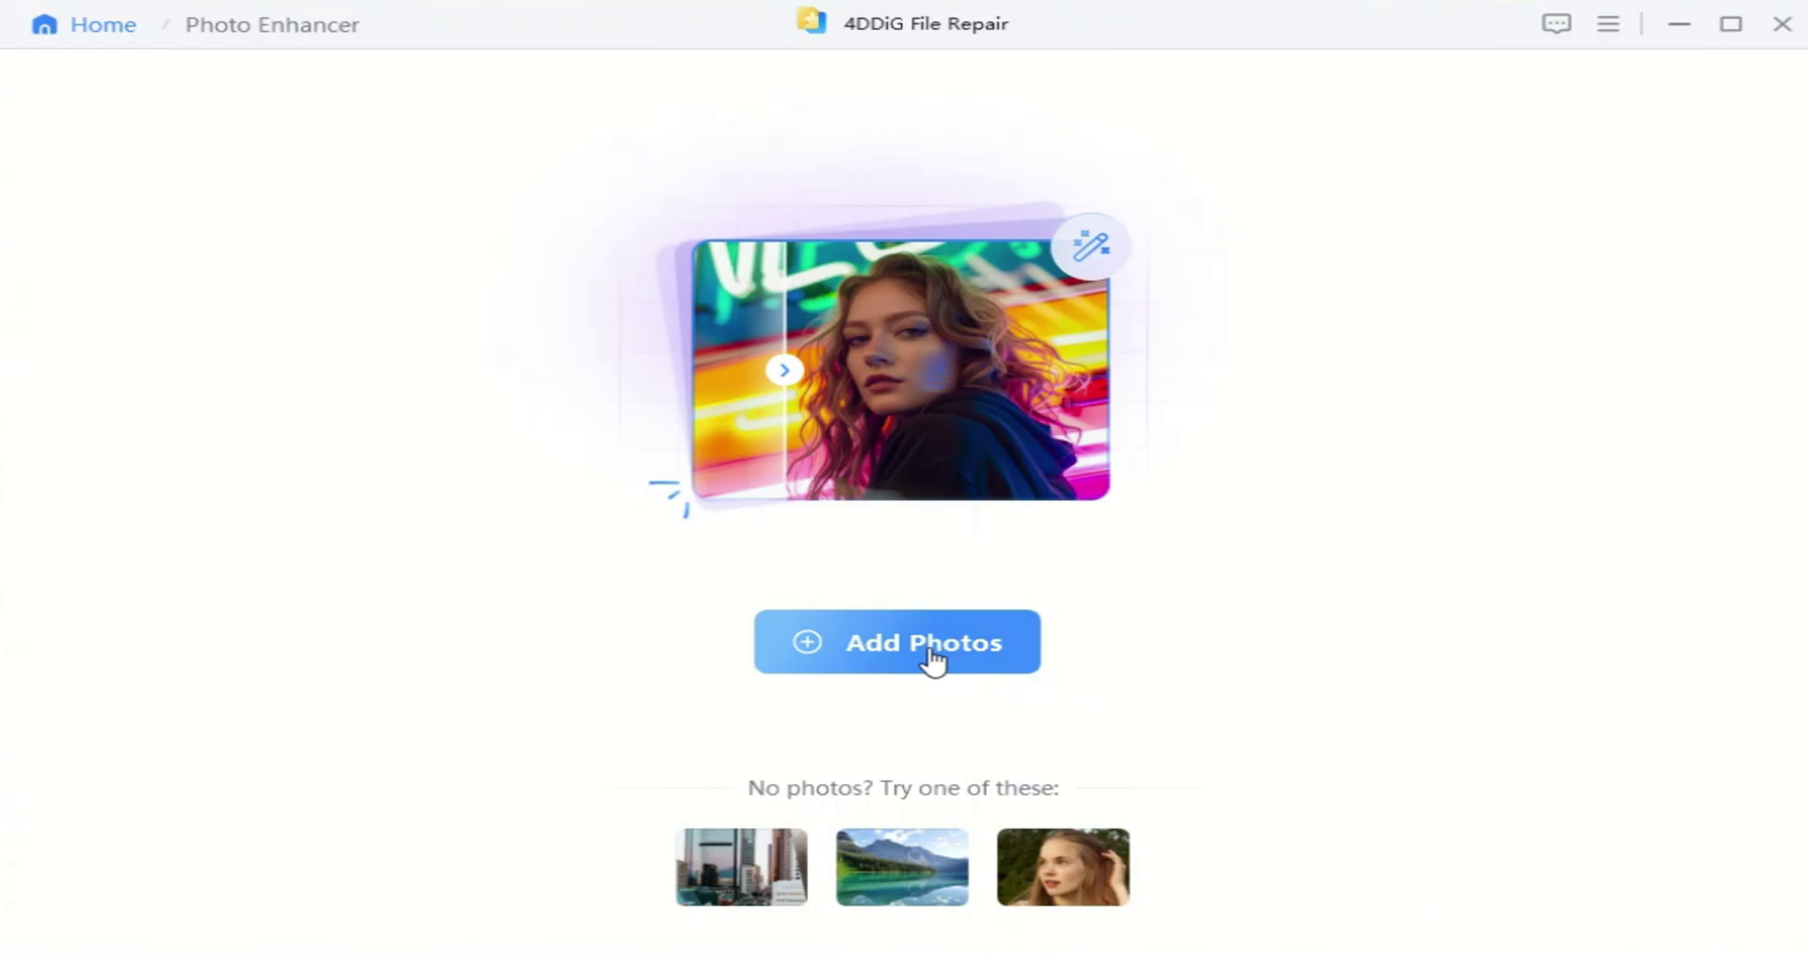
Load the blurry man's portrait and enhance it with the Face Model set to Sharpen.
left_click(928, 657)
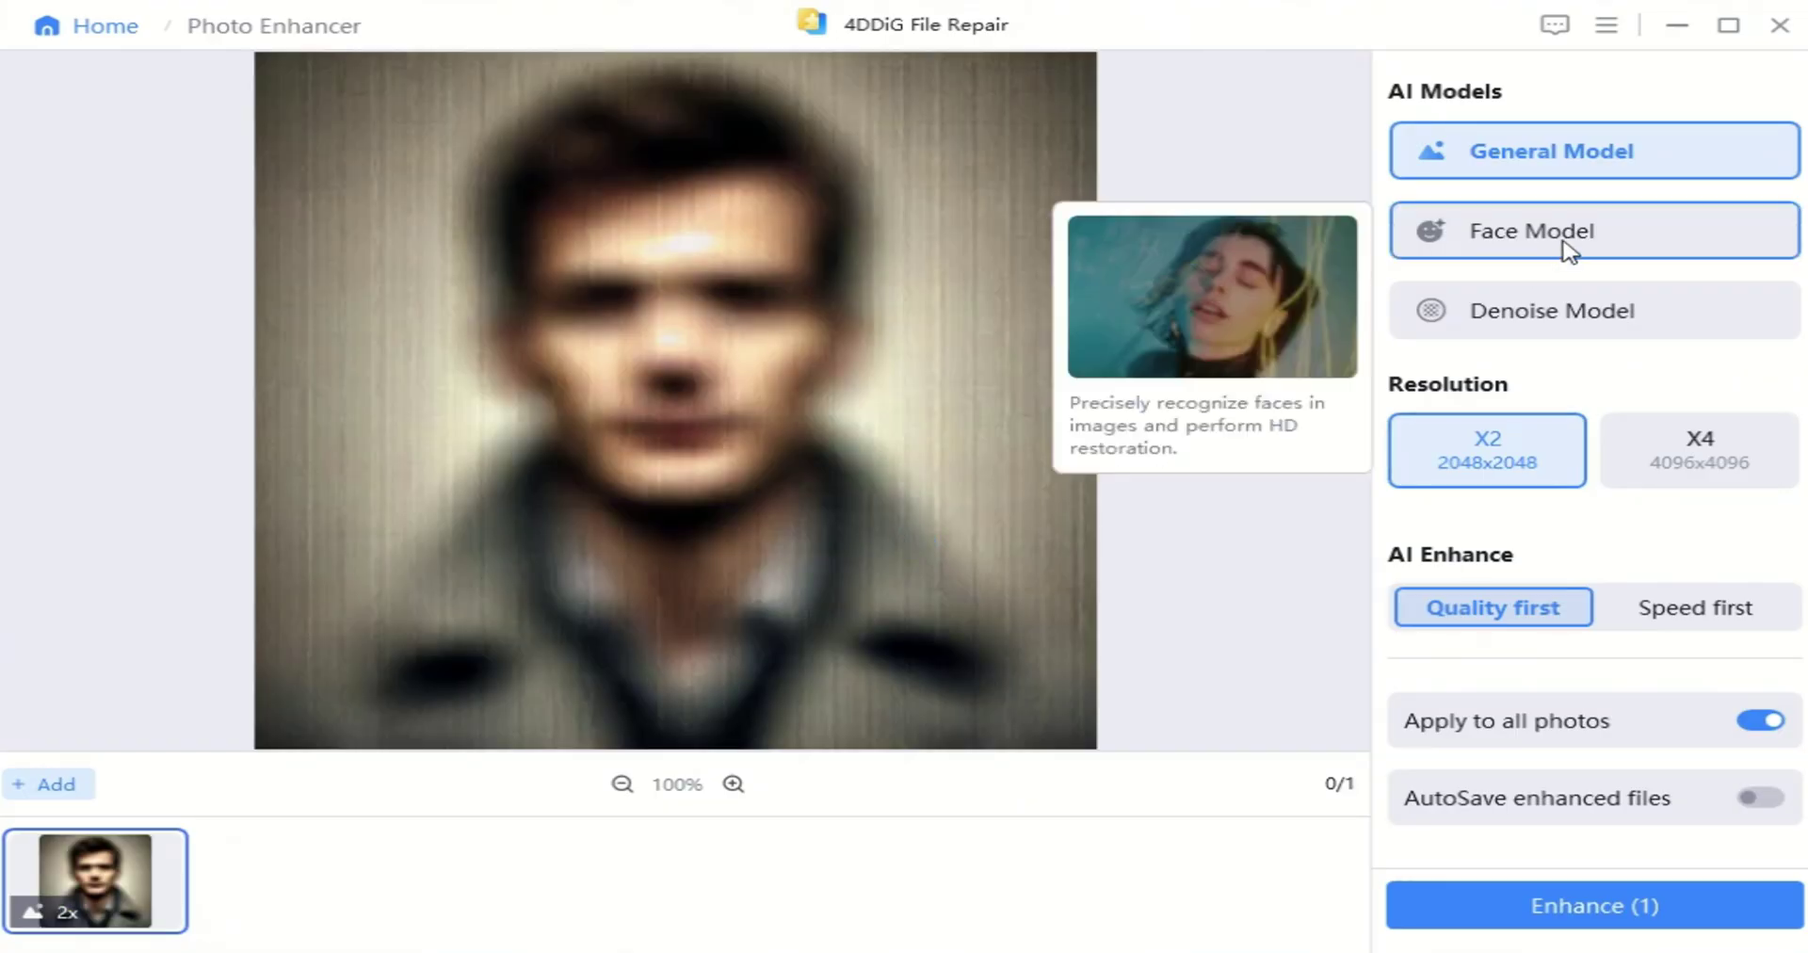
left_click(1568, 250)
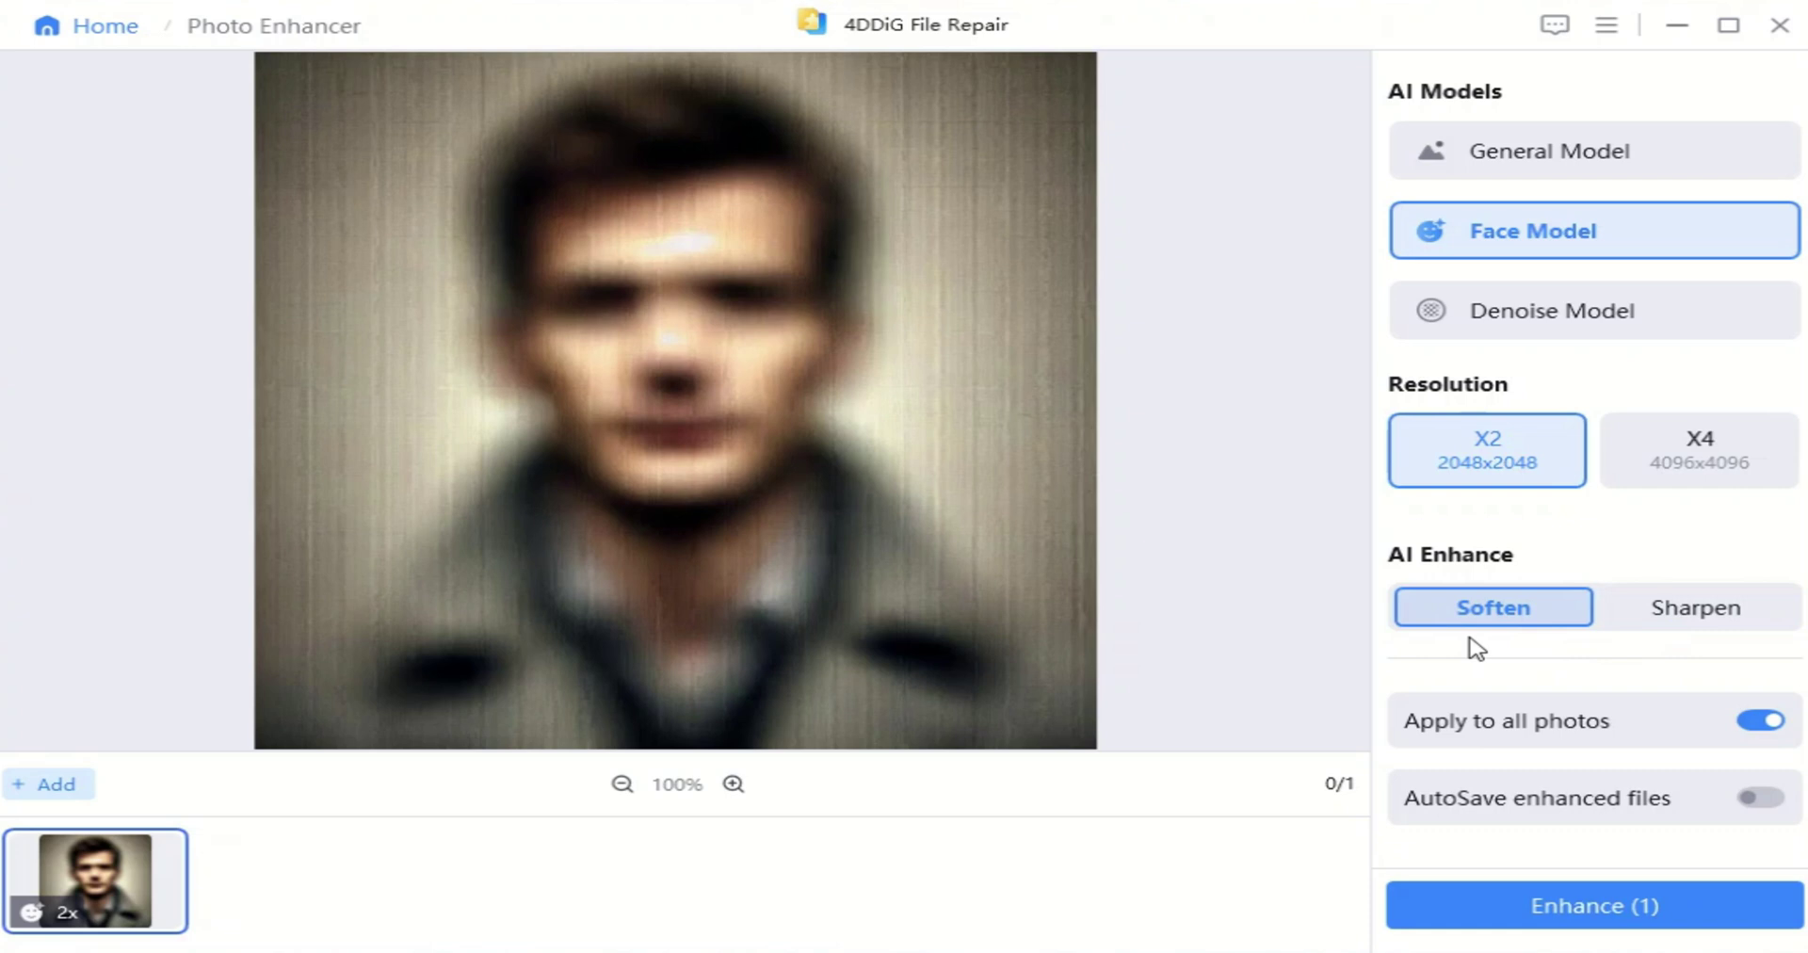
left_click(1653, 617)
left_click(1575, 915)
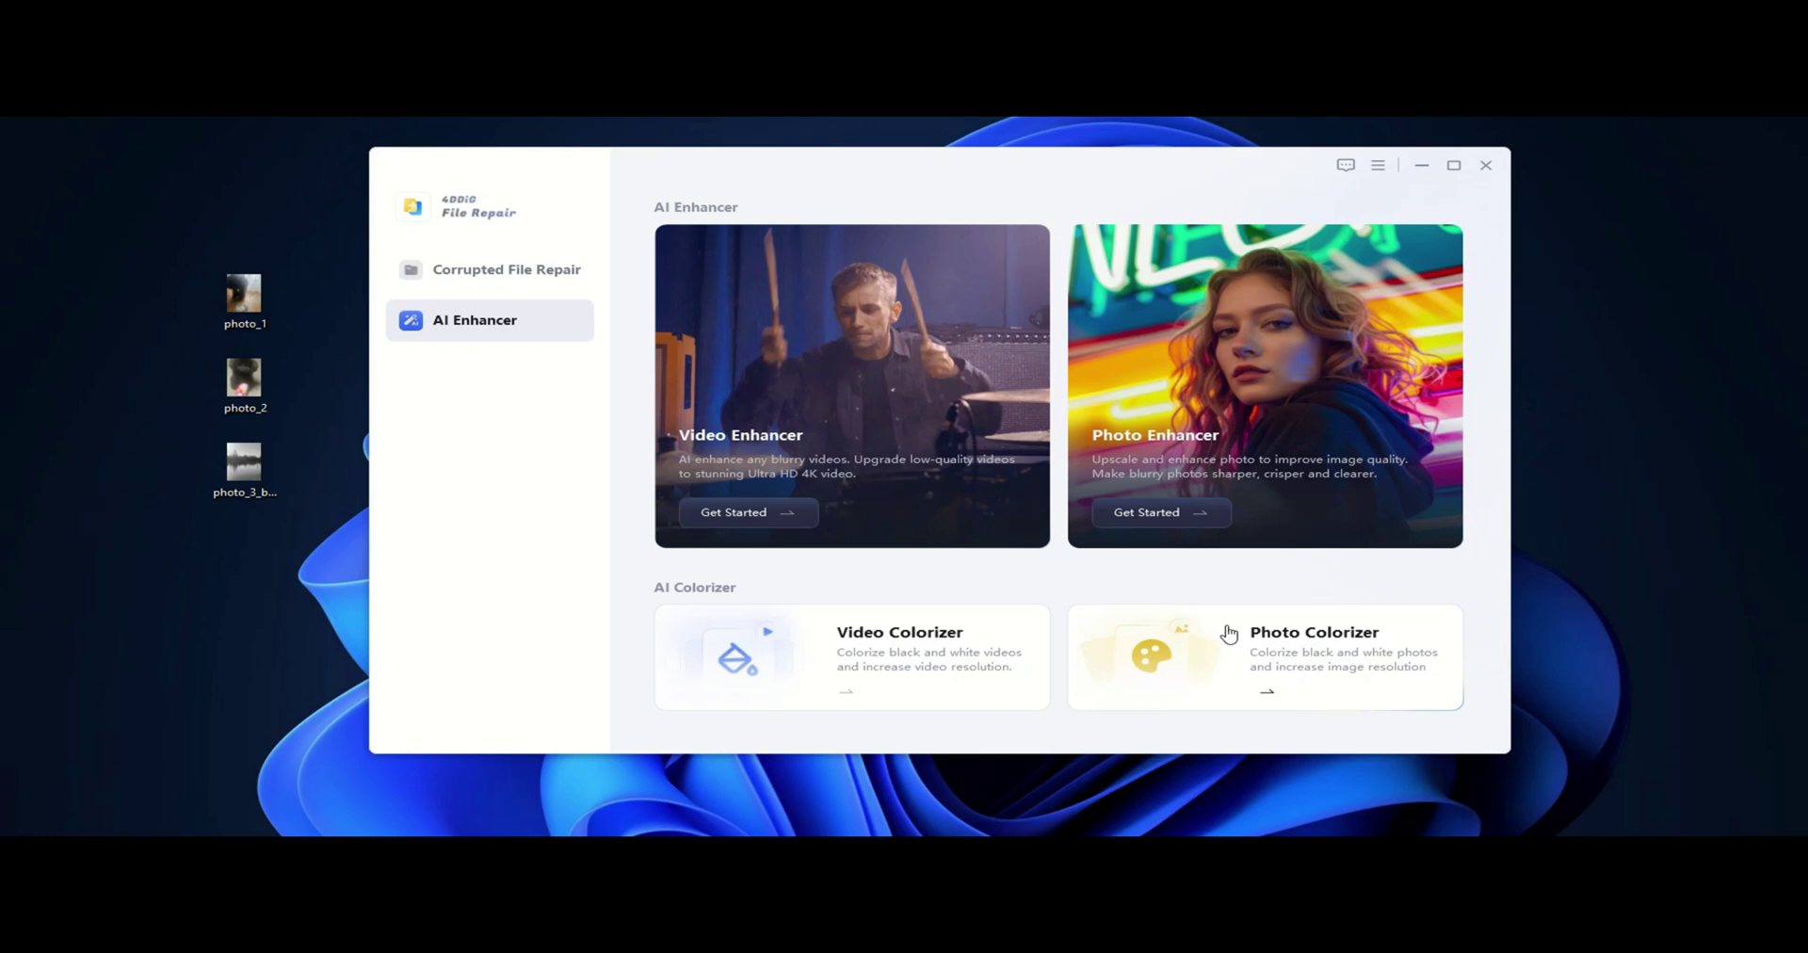
Load photo_3_b&w from the Desktop into the Photo Colorizer.
left_click(1233, 650)
left_click(942, 559)
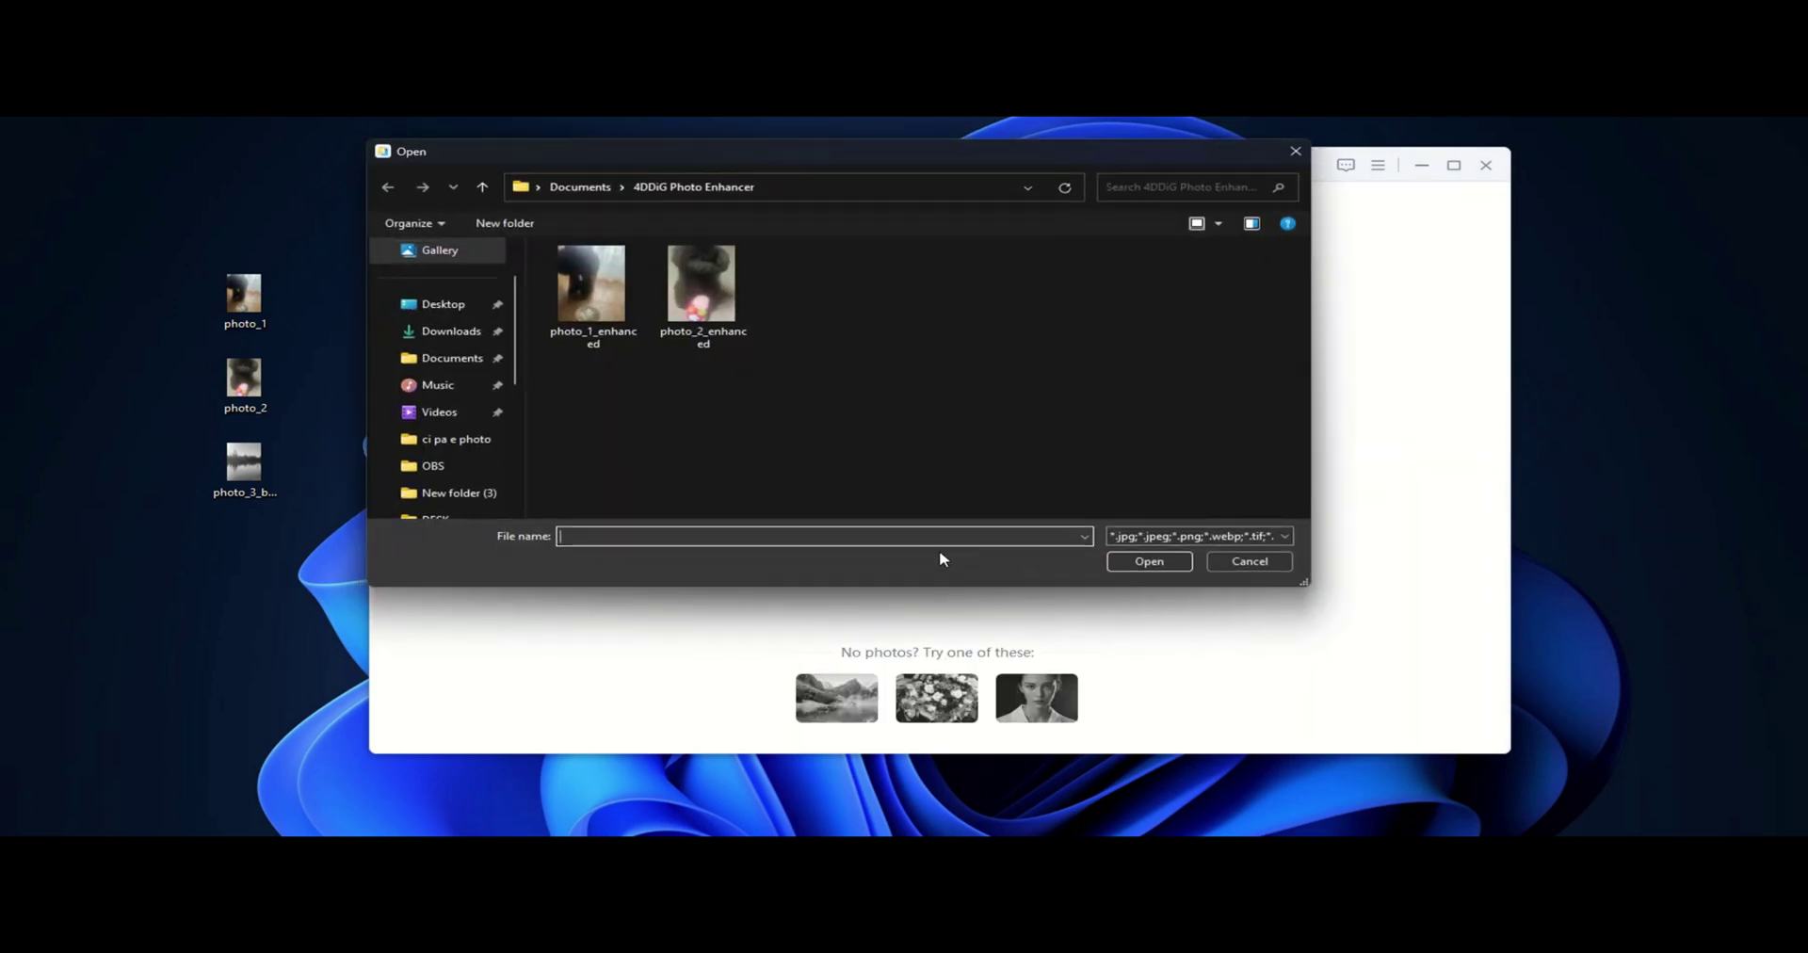
left_click(445, 304)
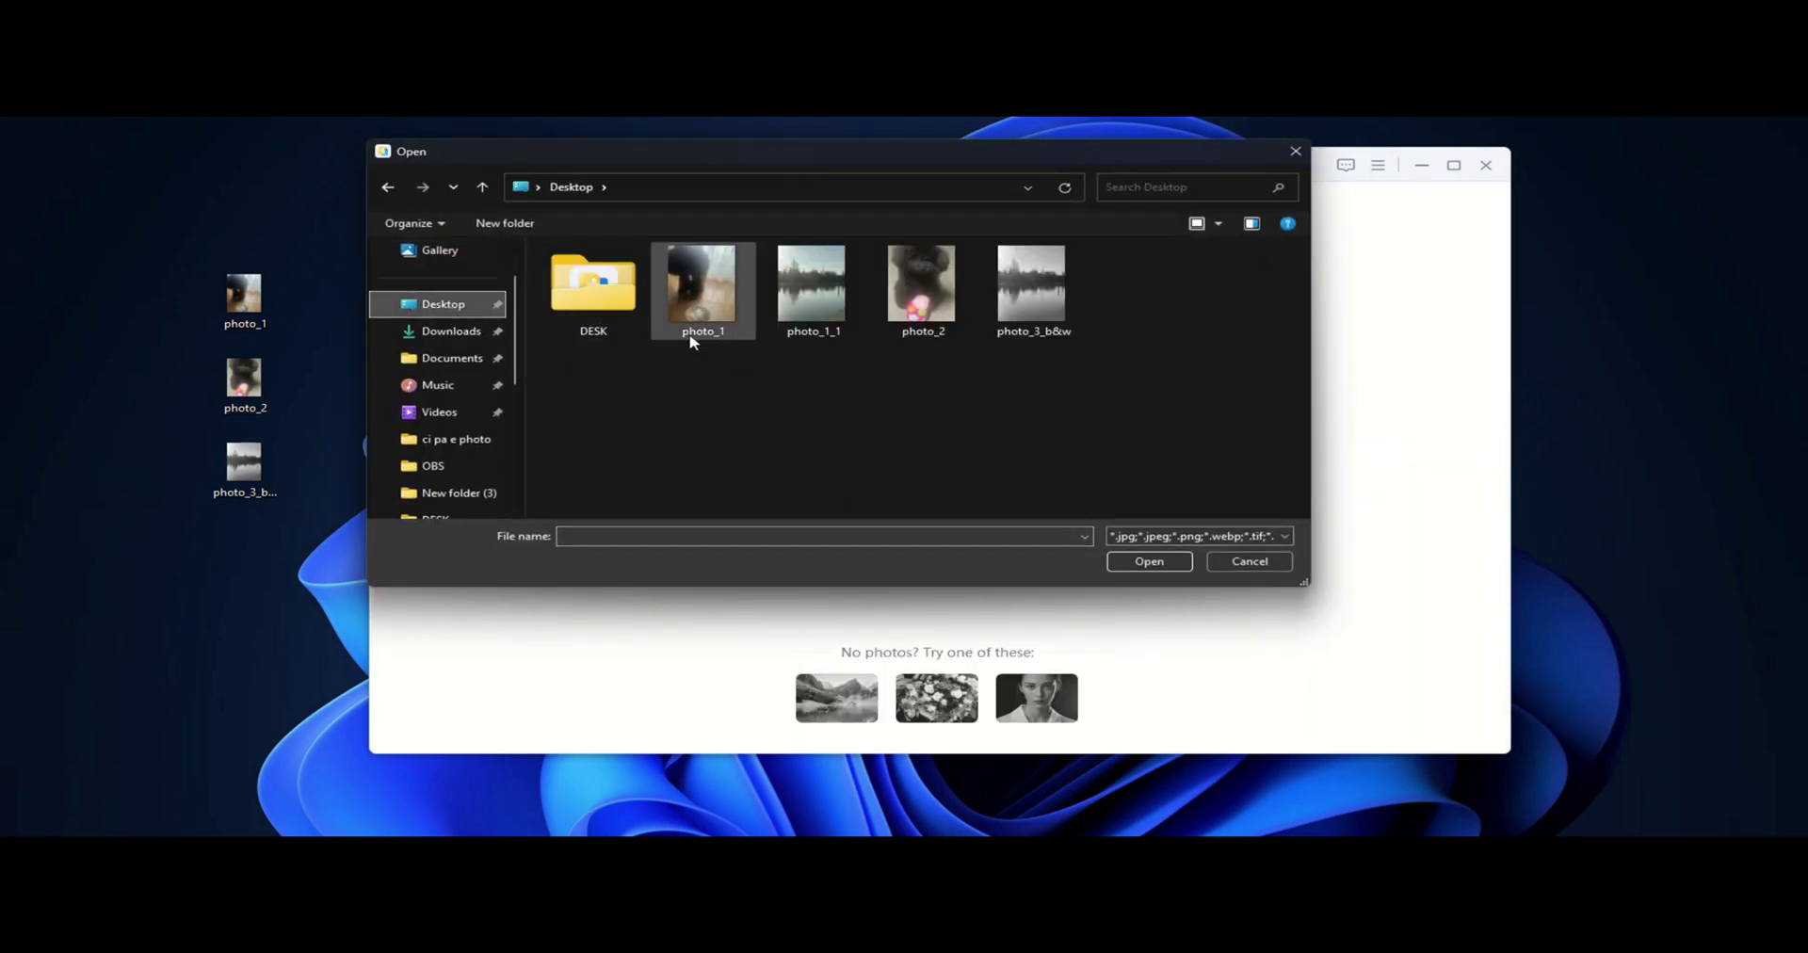
left_click(1044, 297)
left_click(1149, 561)
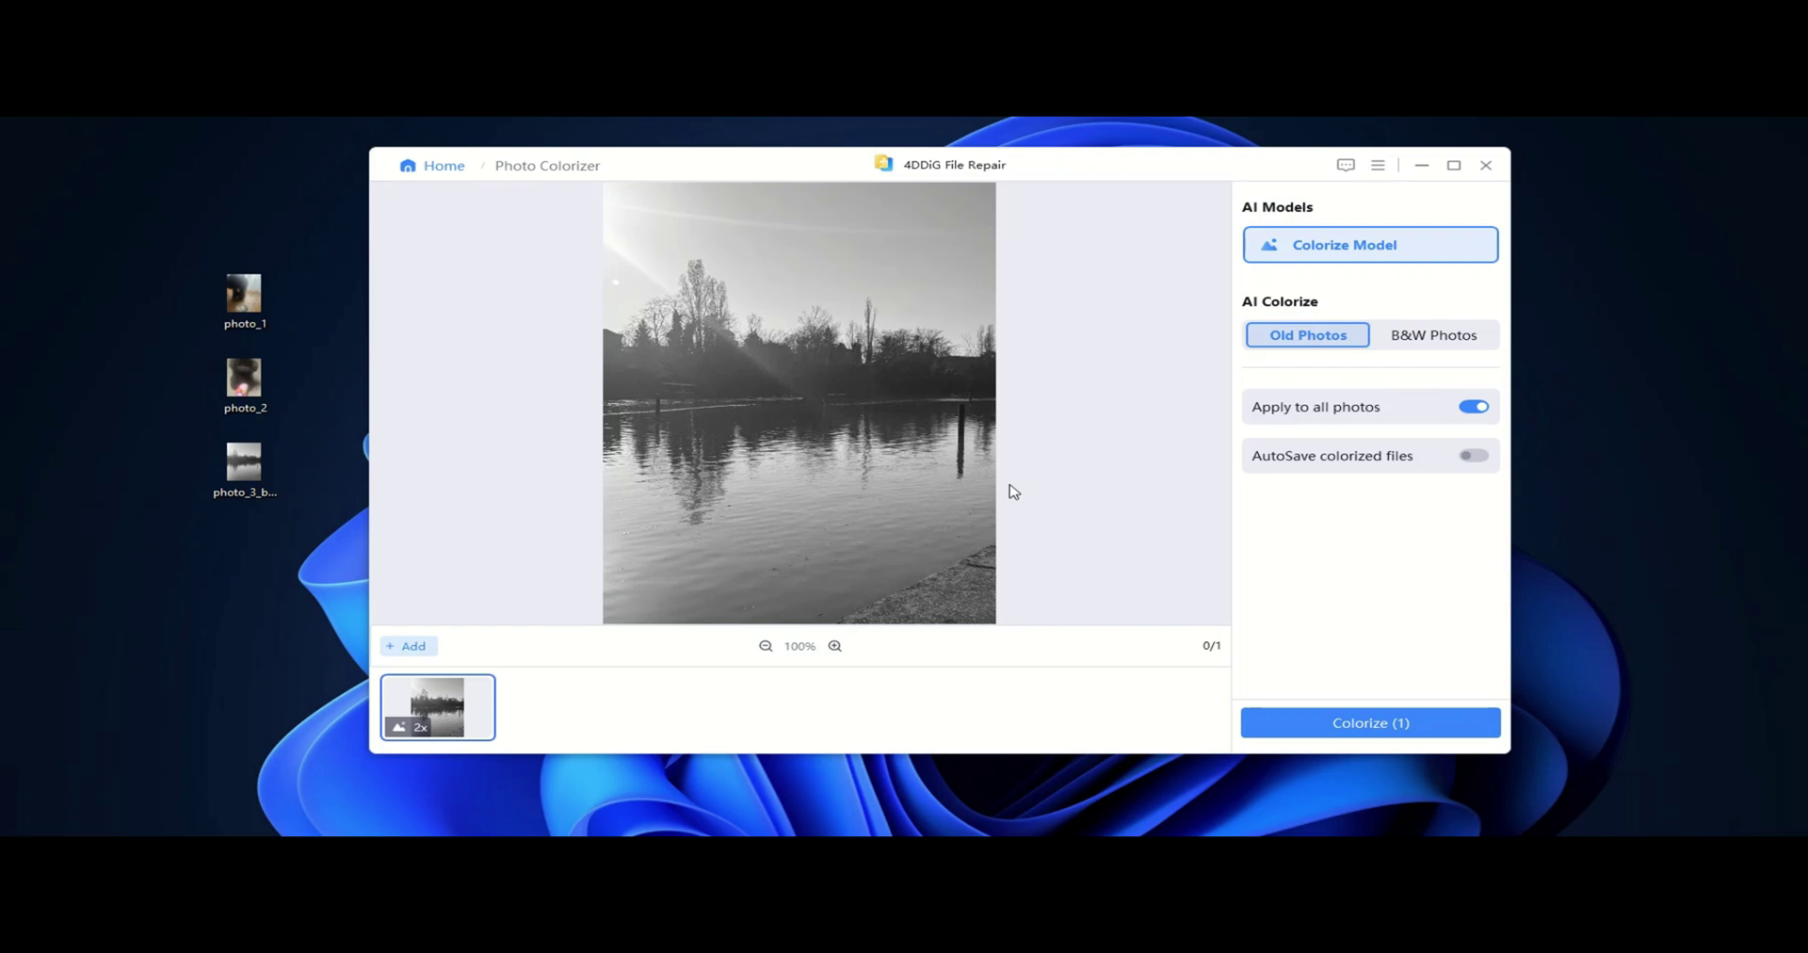
Set the image type to B&W Photos and start colorizing the lake photo.
left_click(1408, 337)
mouse_move(1363, 245)
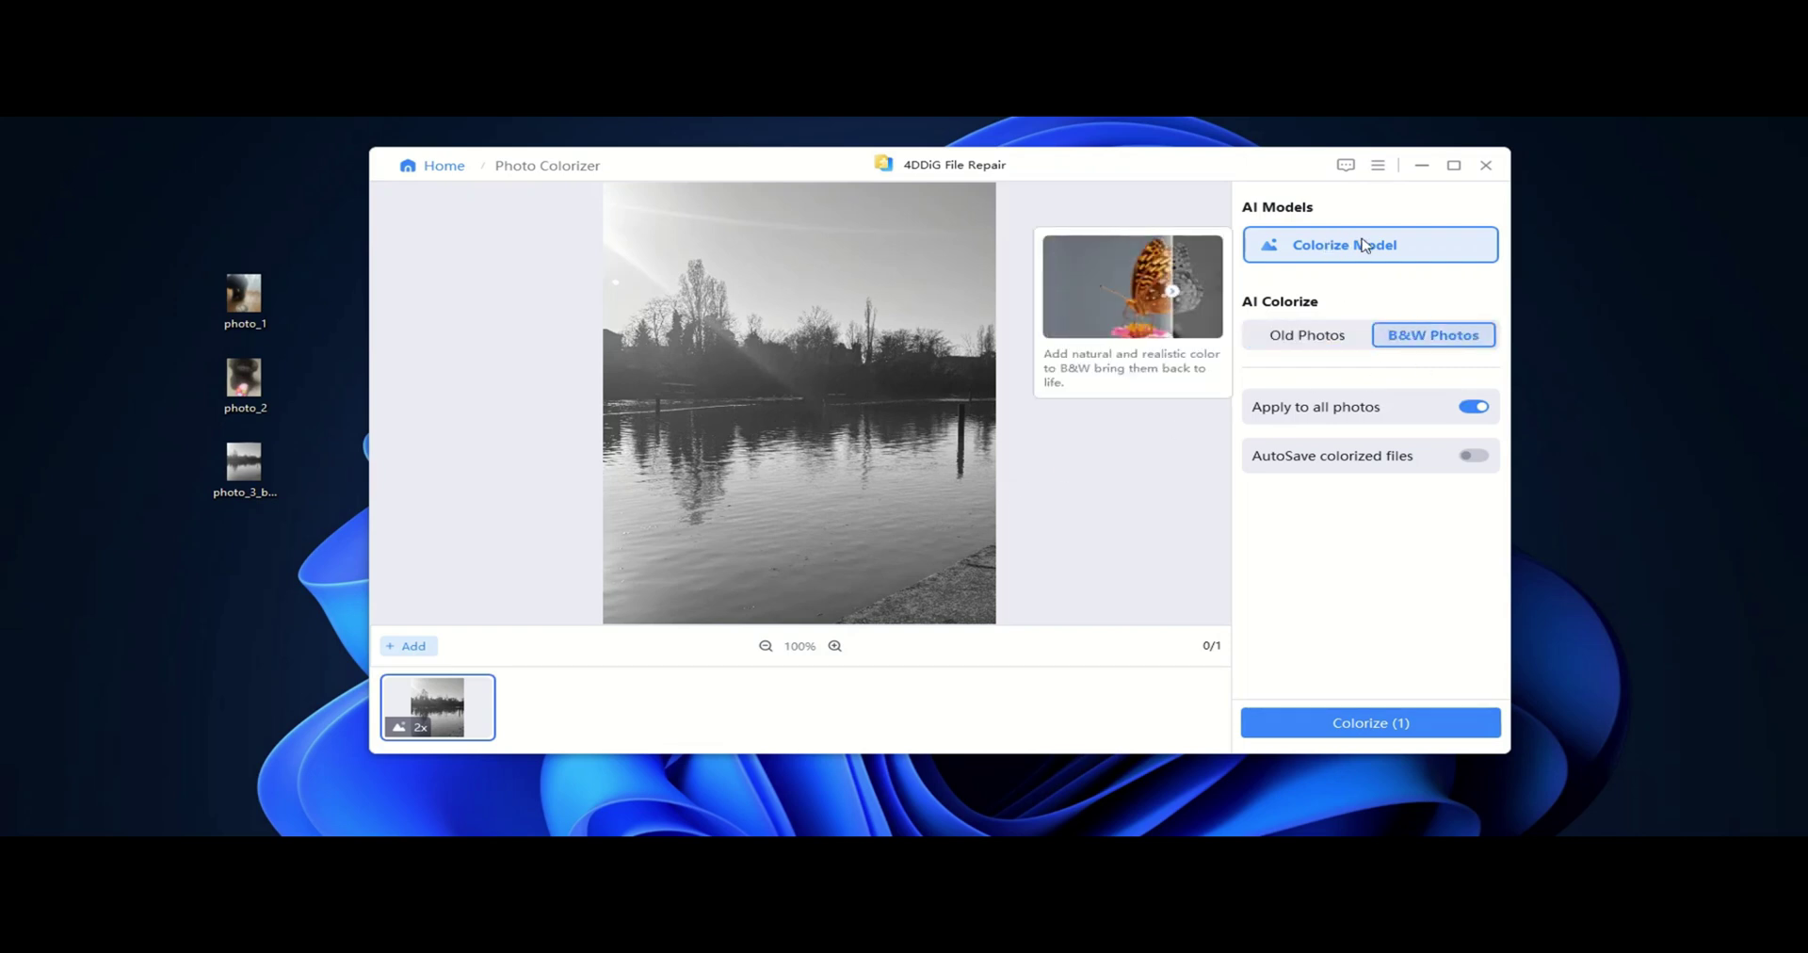
left_click(1376, 723)
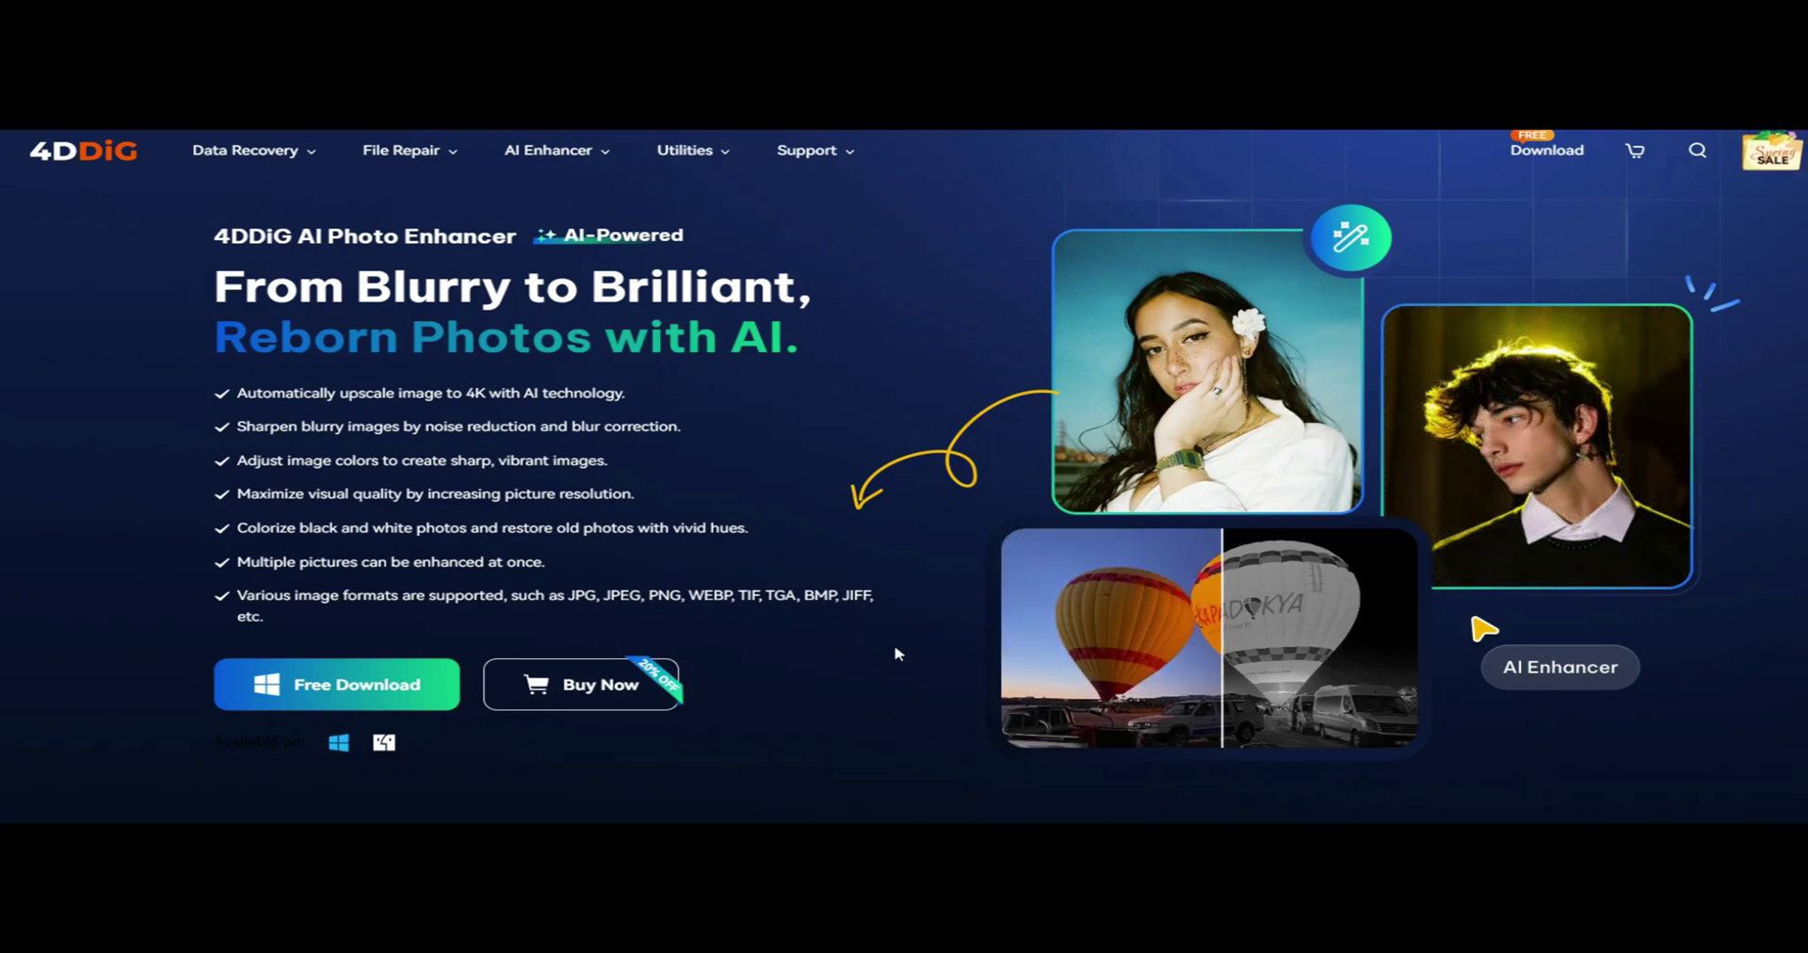
Scroll the AI Photo Enhancer page down to the 'Every Moment of Life, Shine with High Definition' use-case gallery.
scroll(899, 656, "down", 2)
scroll(900, 656, "down", 1)
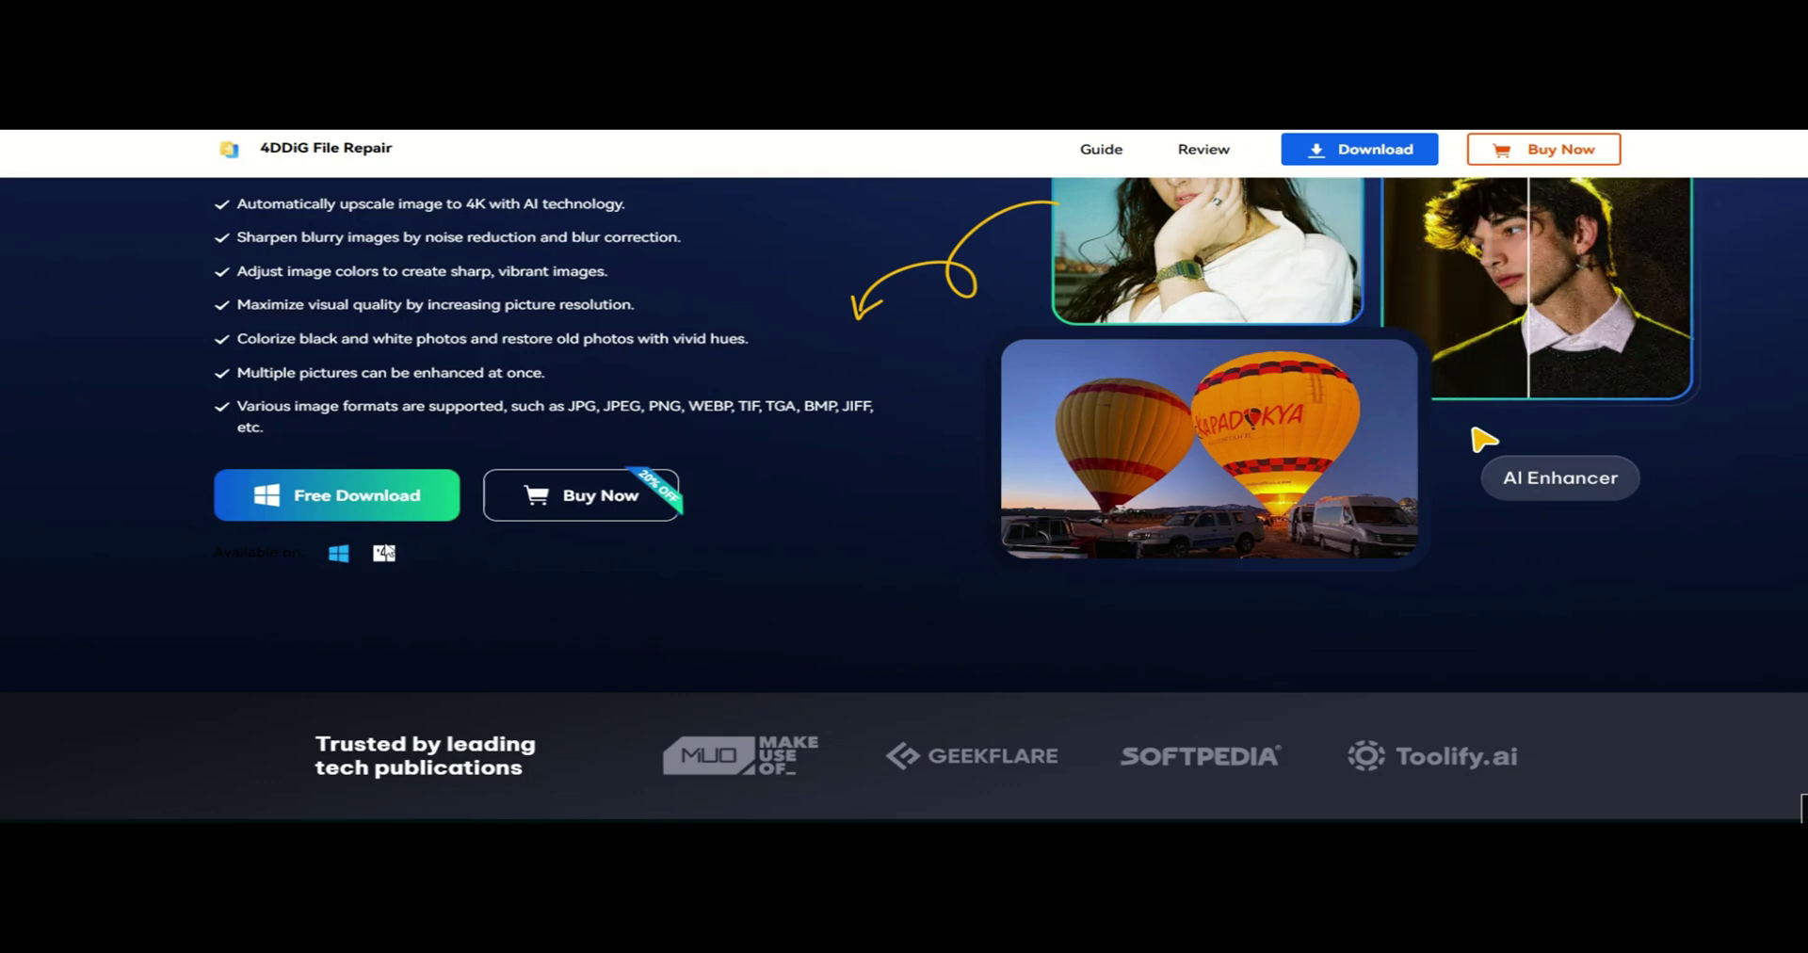
scroll(666, 630, "down", 4)
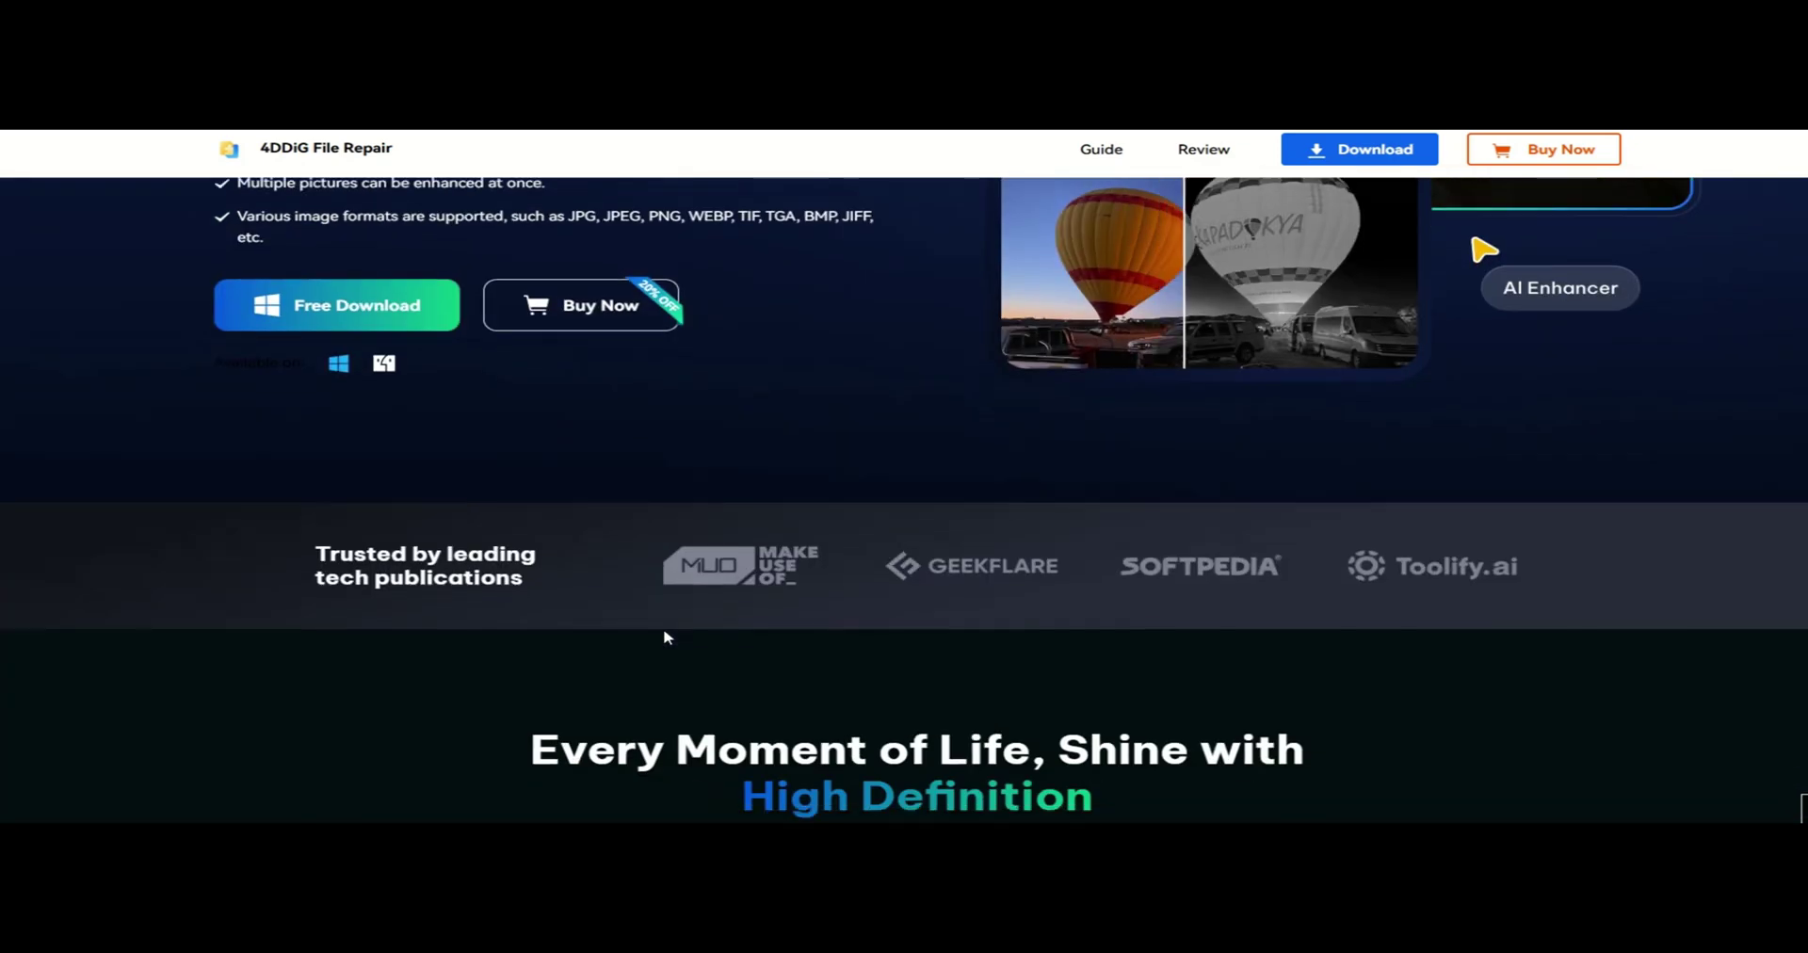
scroll(666, 638, "down", 4)
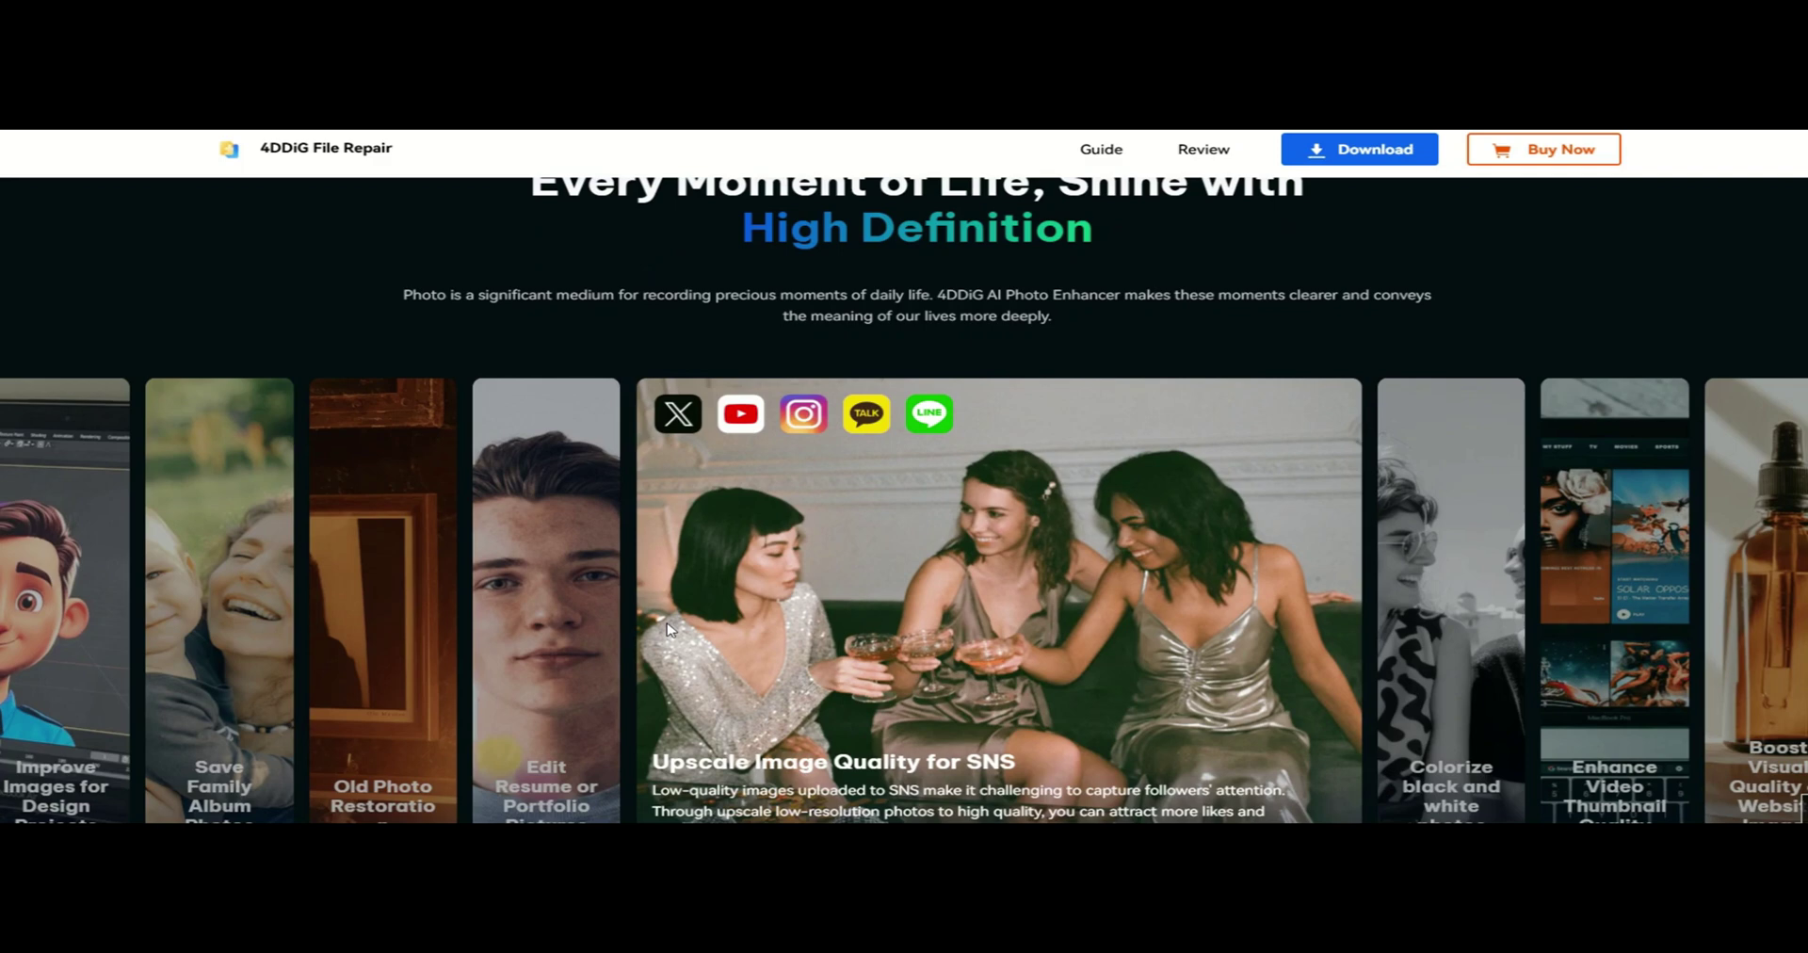
scroll(1304, 610, "down", 2)
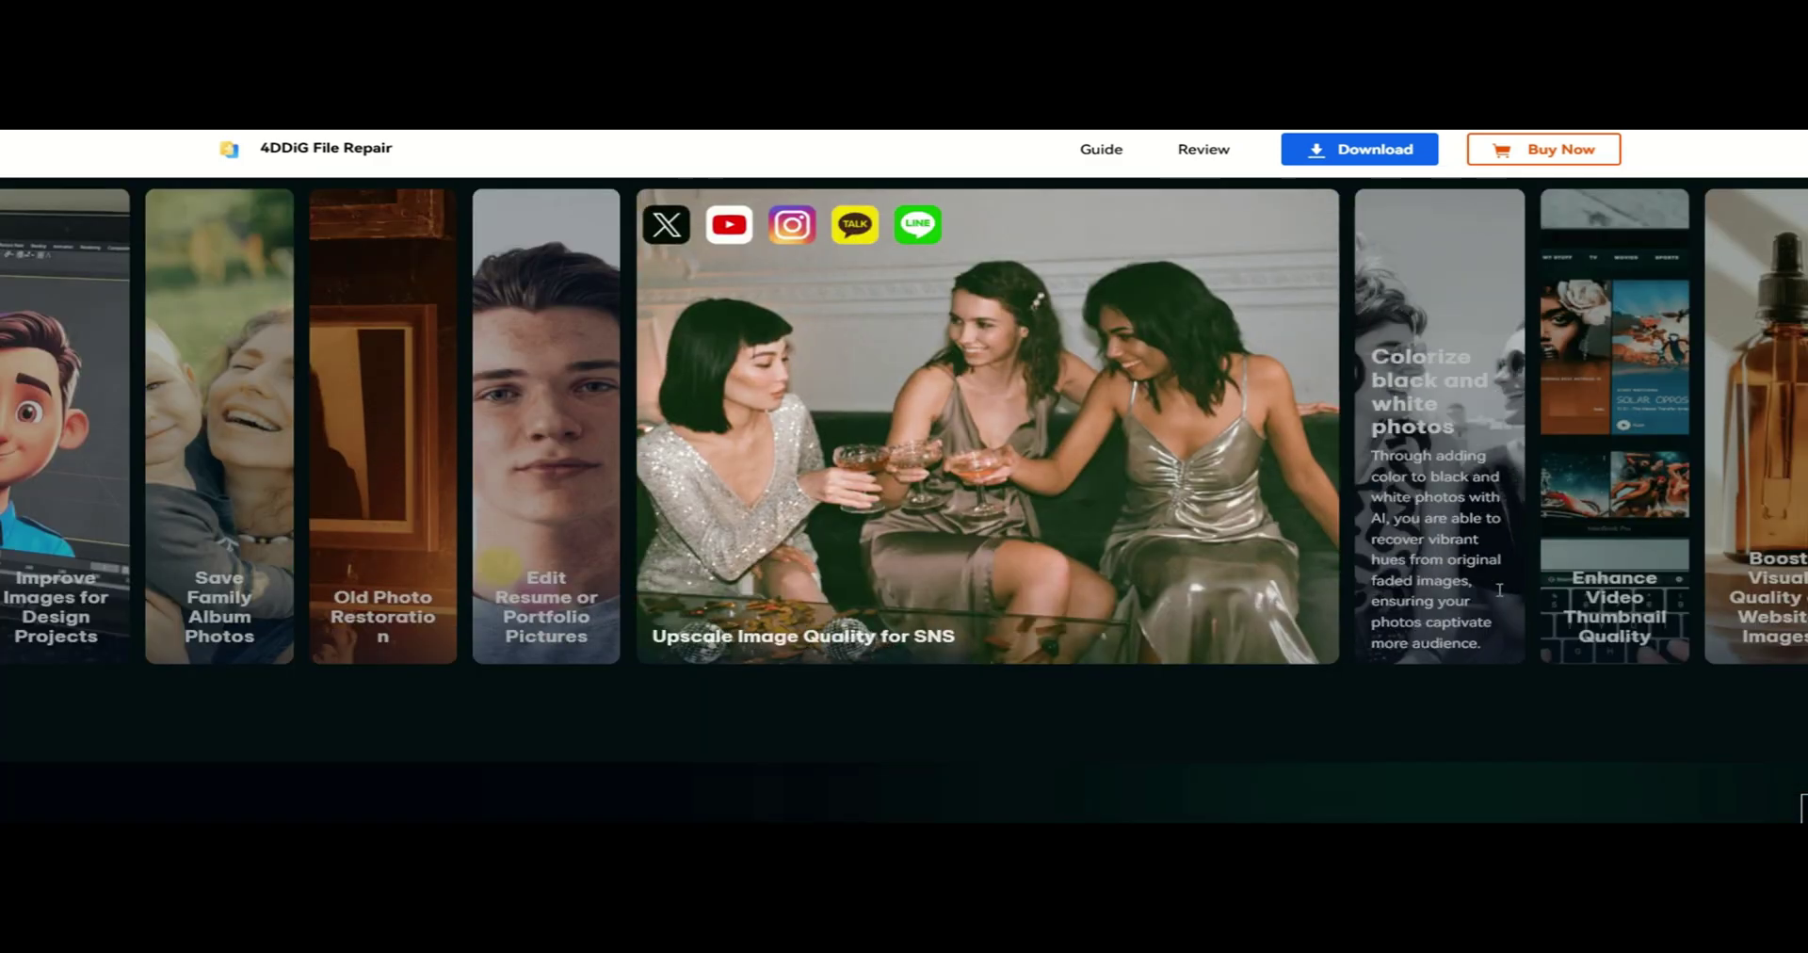